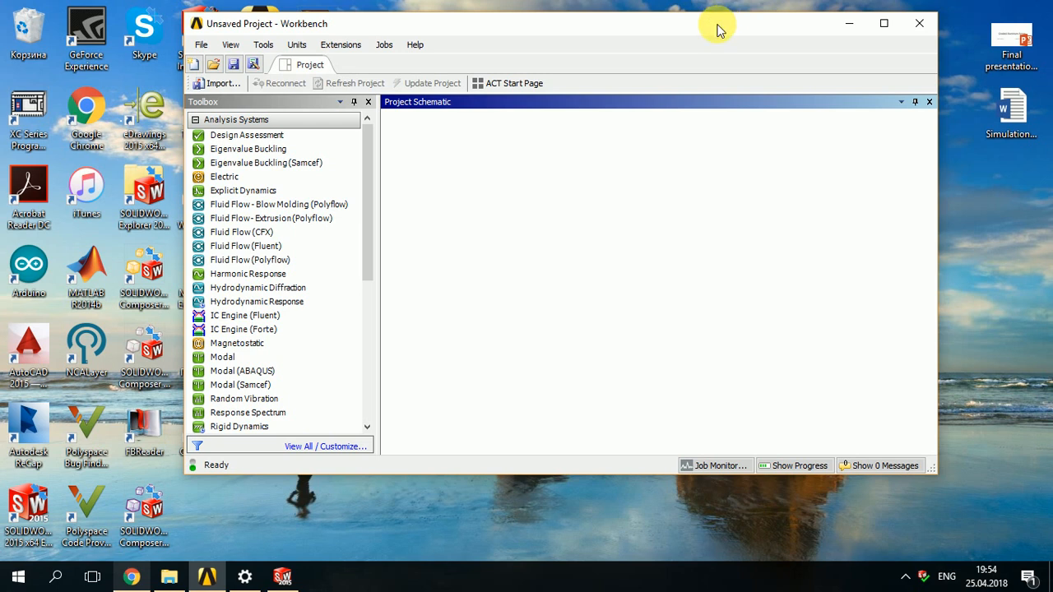
- Check the release and product details in the About ANSYS Workbench information and close it
{"action": "left_click_drag", "start_coordinate": [717, 24], "coordinate": [682, 39]}
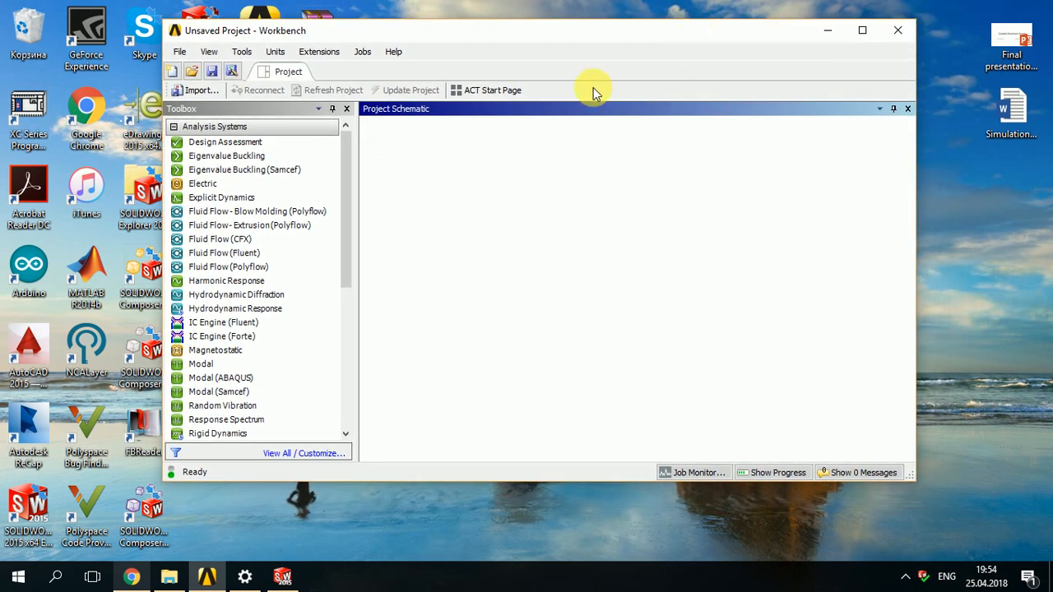
{"action": "left_click", "coordinate": [393, 52]}
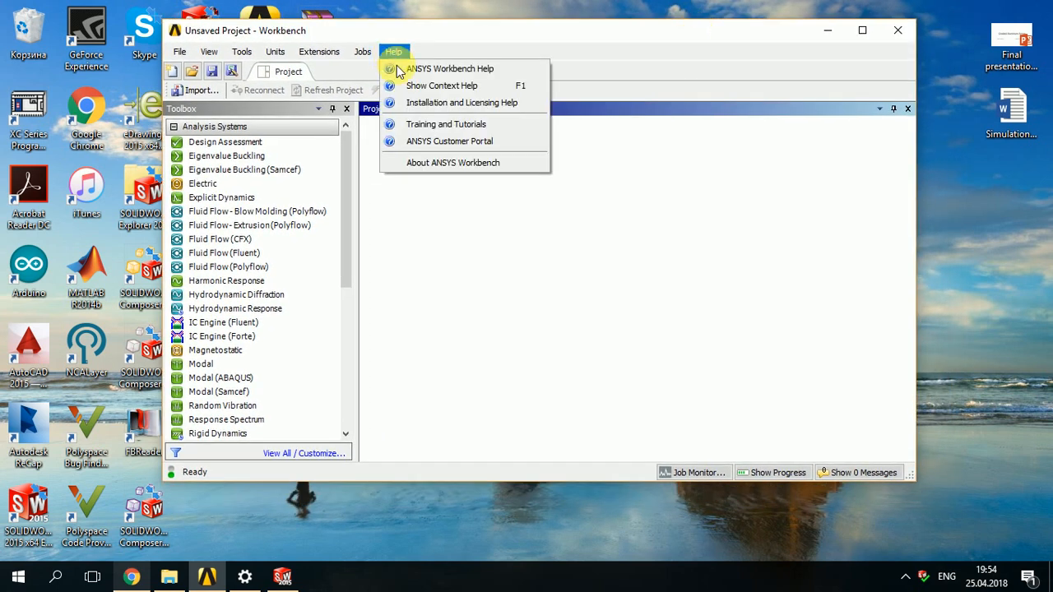
{"action": "left_click", "coordinate": [435, 165]}
{"action": "scroll", "coordinate": [534, 213], "scroll_direction": "down", "scroll_amount": 3}
{"action": "scroll", "coordinate": [564, 228], "scroll_direction": "up", "scroll_amount": 3}
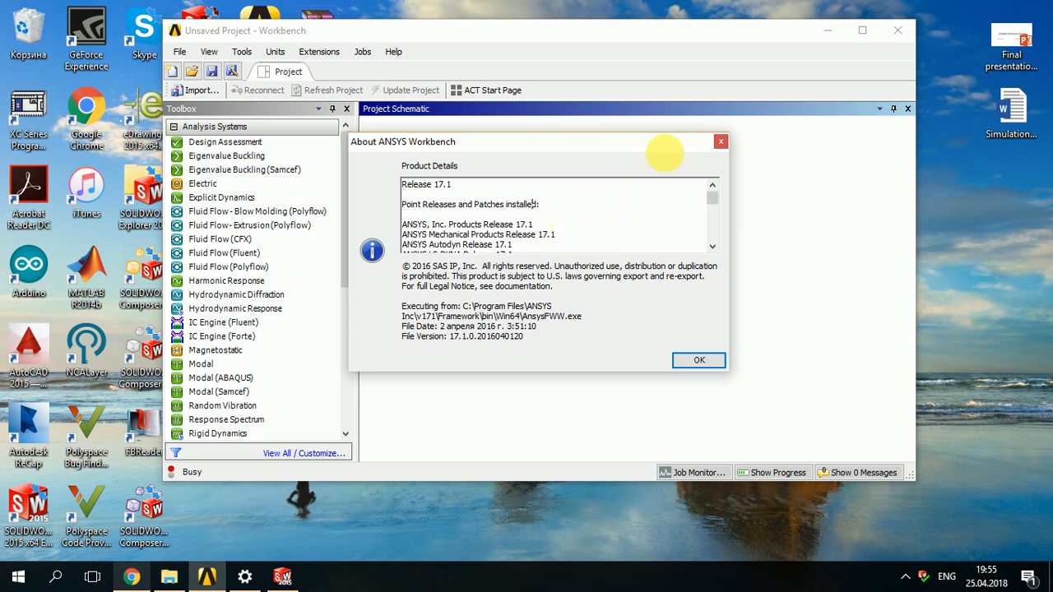
{"action": "left_click", "coordinate": [724, 144]}
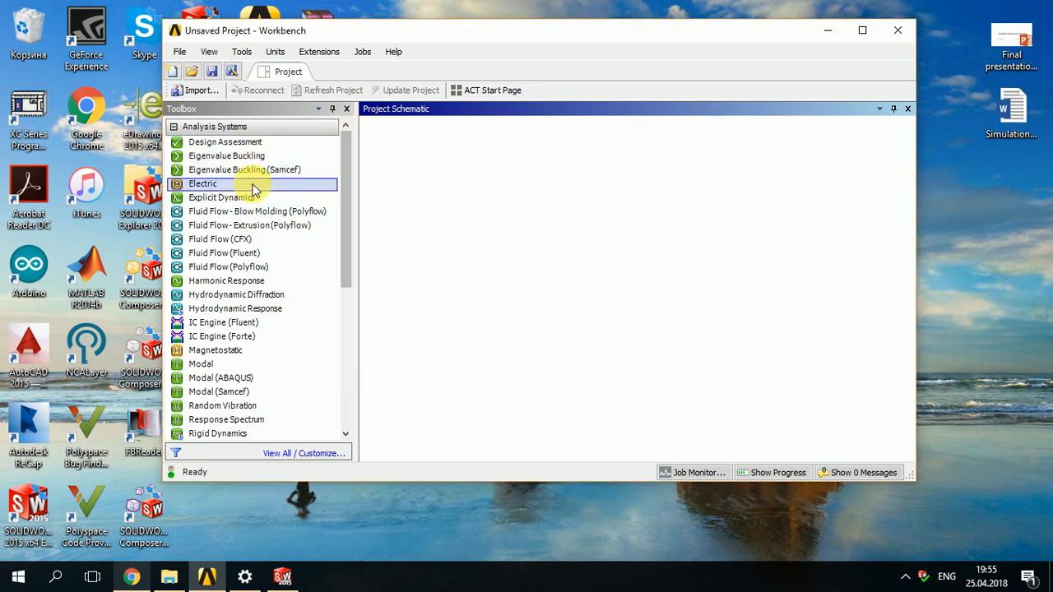
- Add an Explicit Dynamics analysis system to the project schematic and open the material data sources of its Engineering Data
{"action": "left_click_drag", "start_coordinate": [221, 198], "coordinate": [454, 190]}
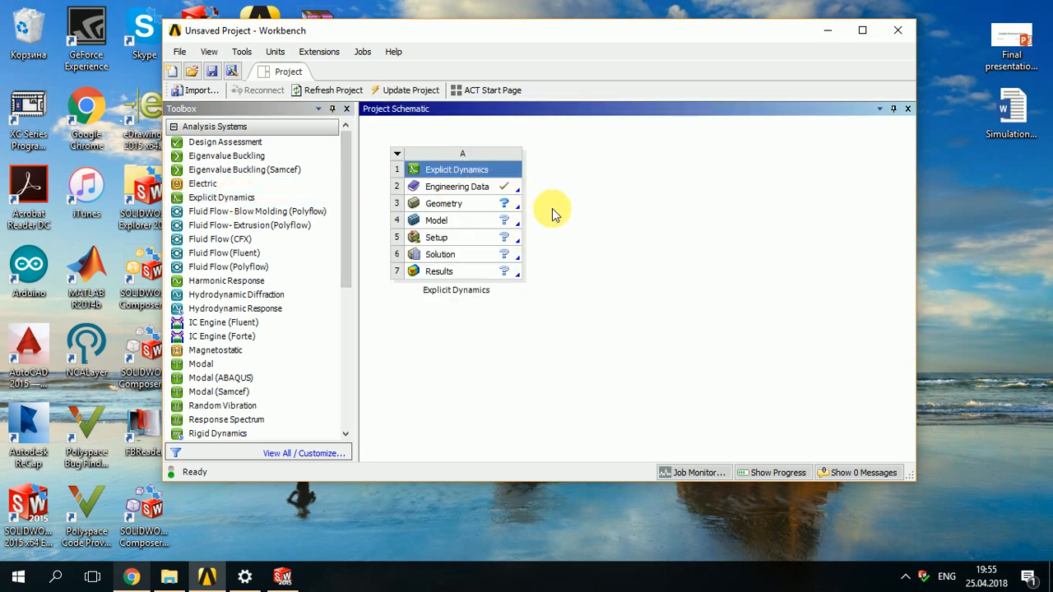
{"action": "double_click", "coordinate": [459, 189]}
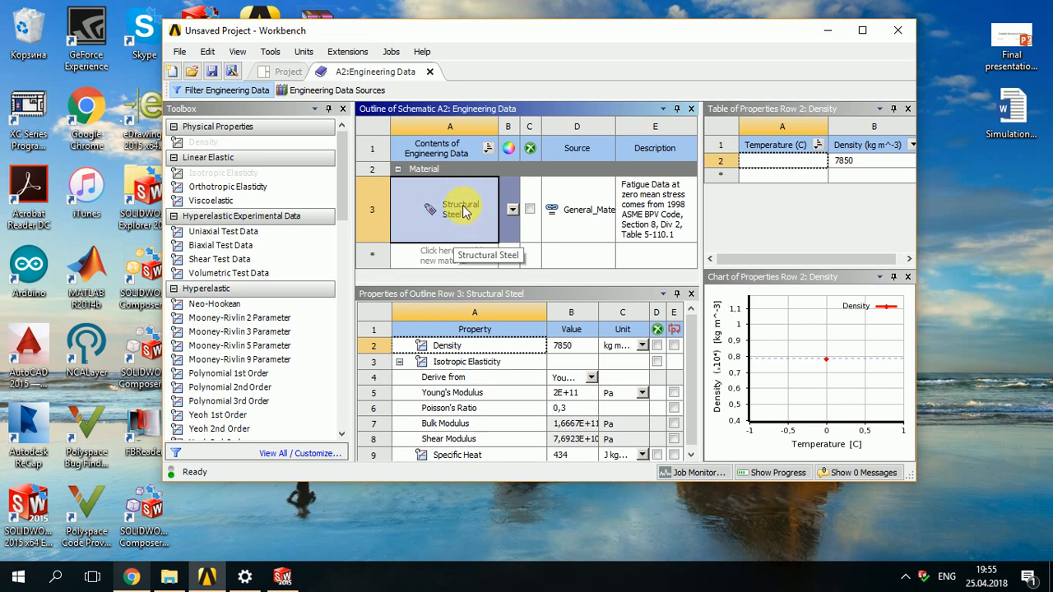
{"action": "left_click", "coordinate": [329, 90]}
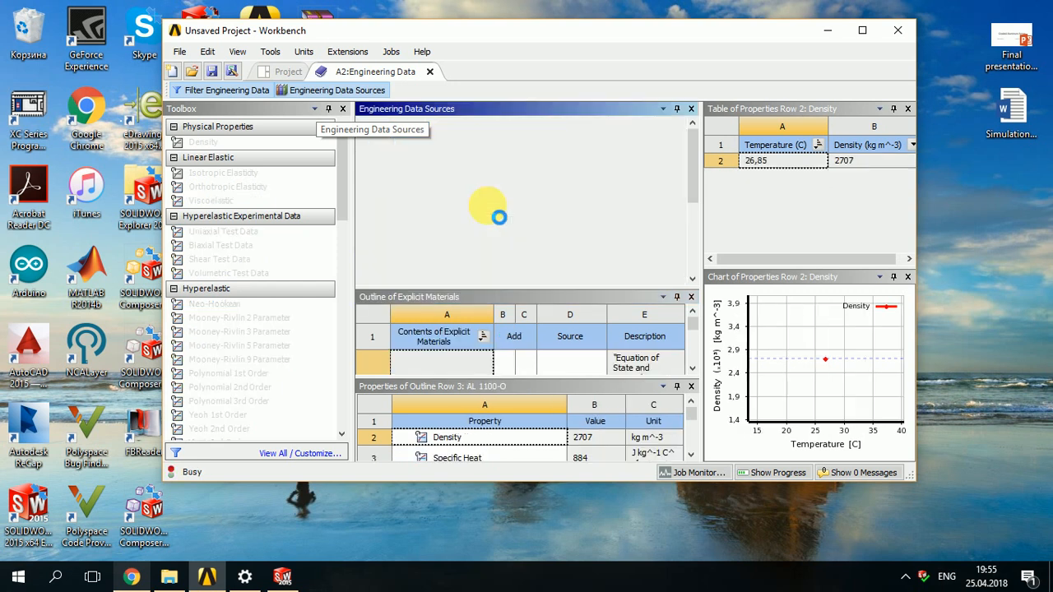
- Look through the materials available in the General Materials library
{"action": "left_click", "coordinate": [489, 200]}
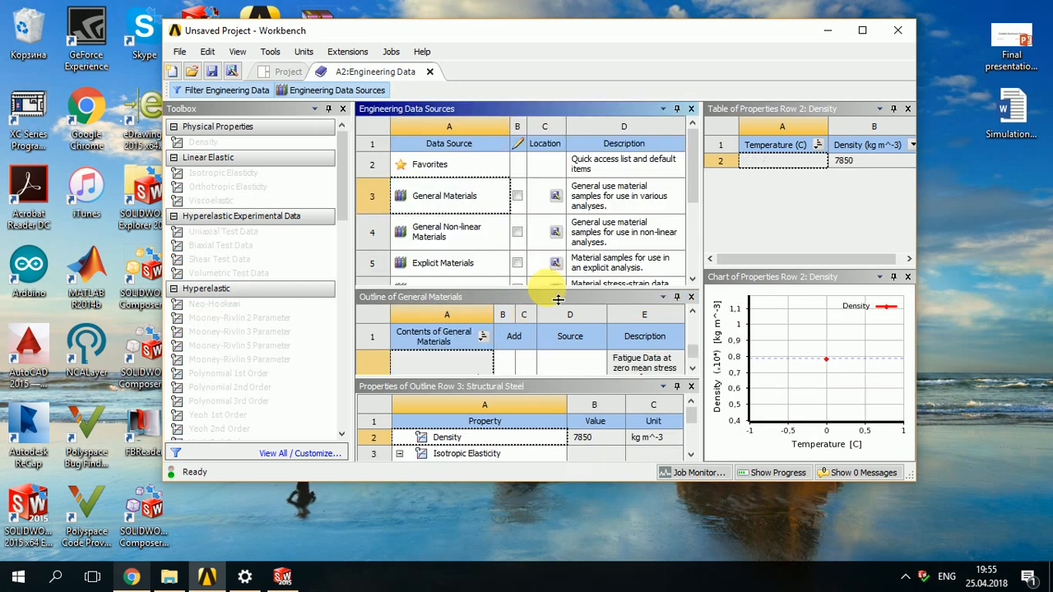
{"action": "left_click_drag", "start_coordinate": [546, 287], "coordinate": [560, 186]}
{"action": "scroll", "coordinate": [440, 337], "scroll_direction": "up", "scroll_amount": 3}
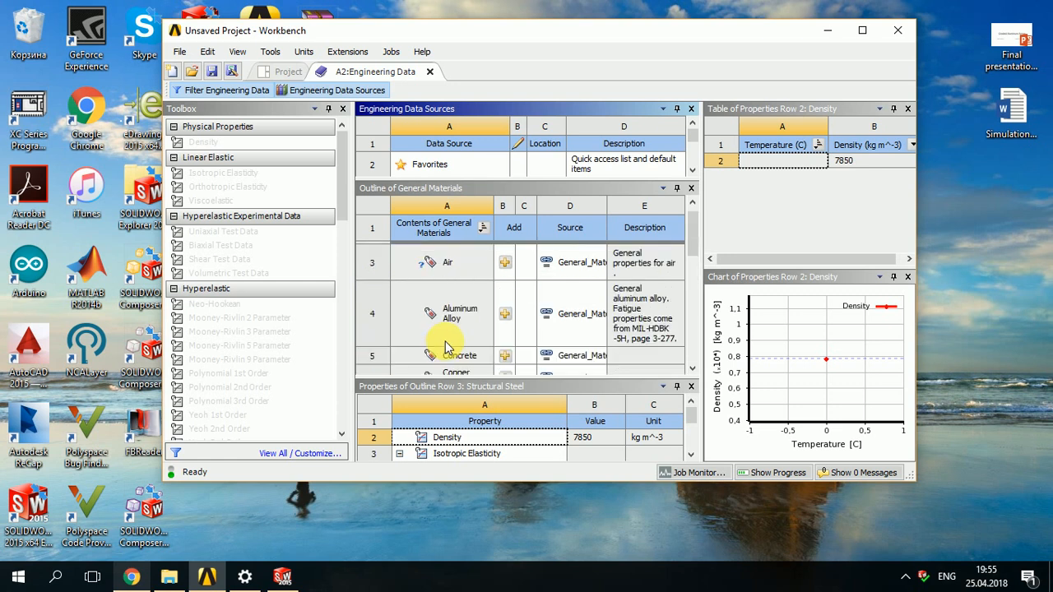
{"action": "scroll", "coordinate": [467, 312], "scroll_direction": "up", "scroll_amount": 4}
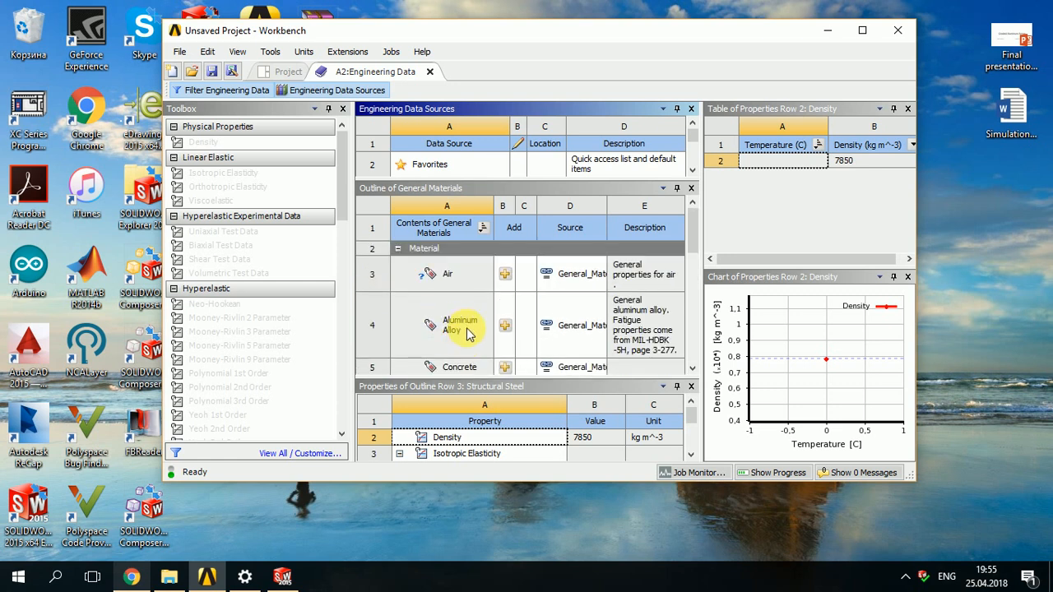
{"action": "scroll", "coordinate": [461, 271], "scroll_direction": "down", "scroll_amount": 5}
{"action": "left_click_drag", "start_coordinate": [571, 189], "coordinate": [569, 285]}
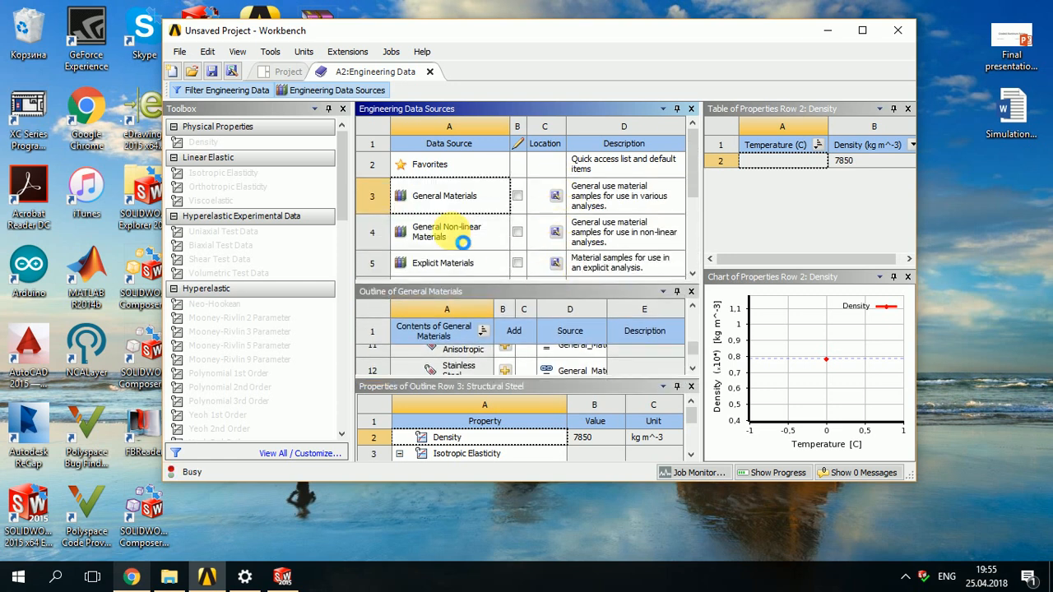
- Look through the materials available in the General Non-linear Materials library
{"action": "left_click", "coordinate": [458, 236]}
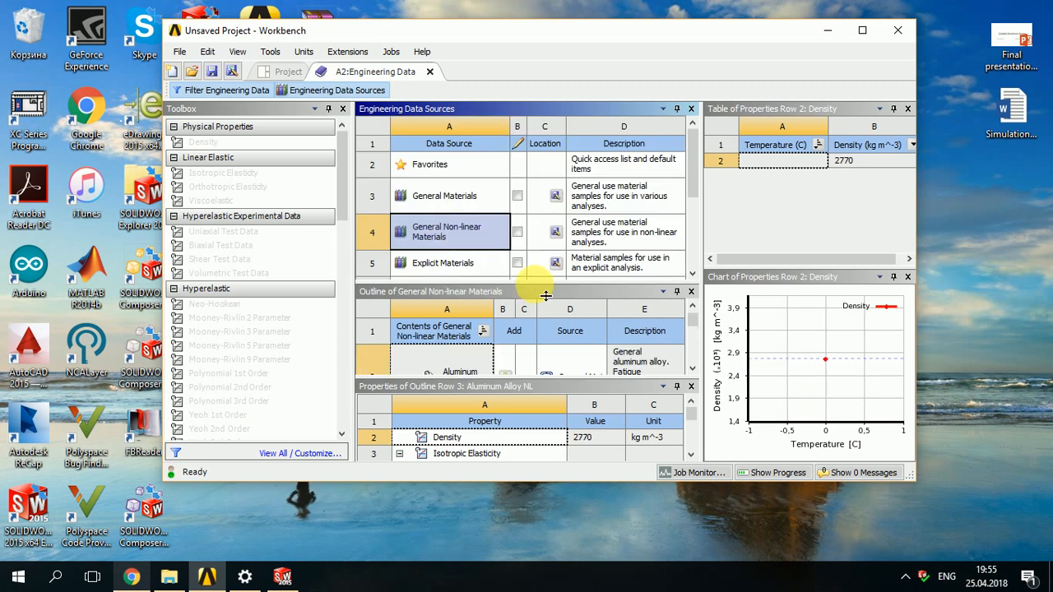
{"action": "left_click_drag", "start_coordinate": [477, 283], "coordinate": [484, 167]}
{"action": "scroll", "coordinate": [485, 307], "scroll_direction": "down", "scroll_amount": 4}
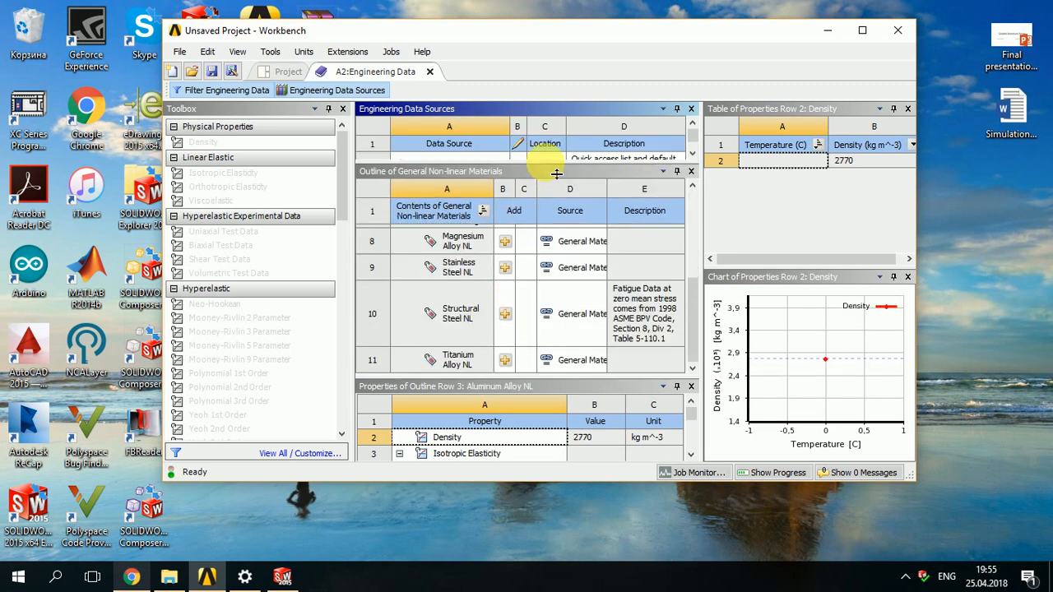
{"action": "left_click_drag", "start_coordinate": [548, 167], "coordinate": [543, 284]}
- Briefly view the Explicit Materials source and inspect Structural Steel in the General Materials library
{"action": "left_click", "coordinate": [471, 270]}
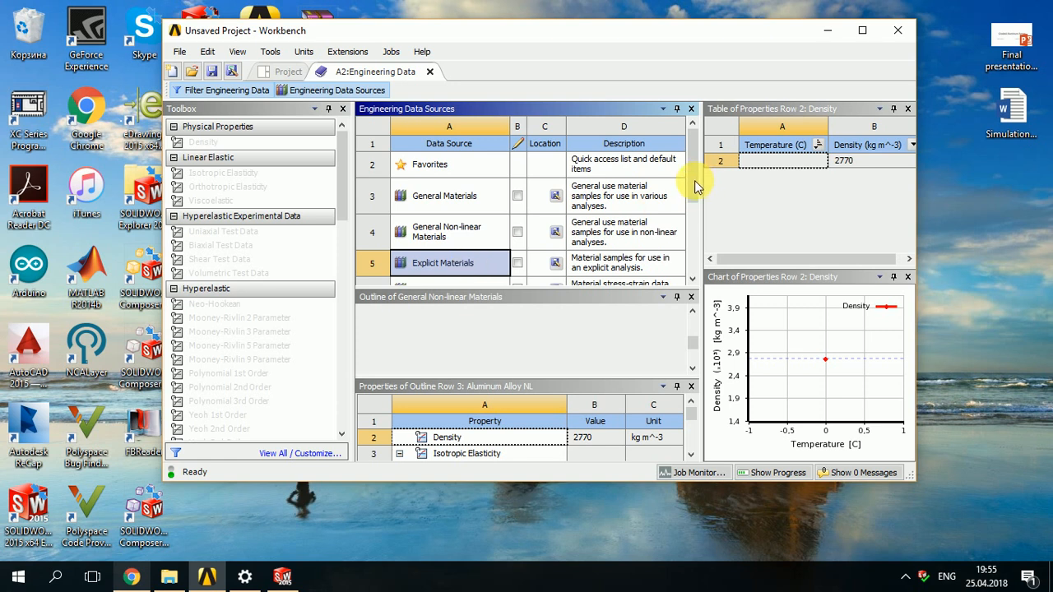
{"action": "mouse_move", "coordinate": [695, 180]}
{"action": "left_mouse_down"}
{"action": "mouse_move", "coordinate": [693, 246]}
{"action": "mouse_move", "coordinate": [682, 196]}
{"action": "left_mouse_up"}
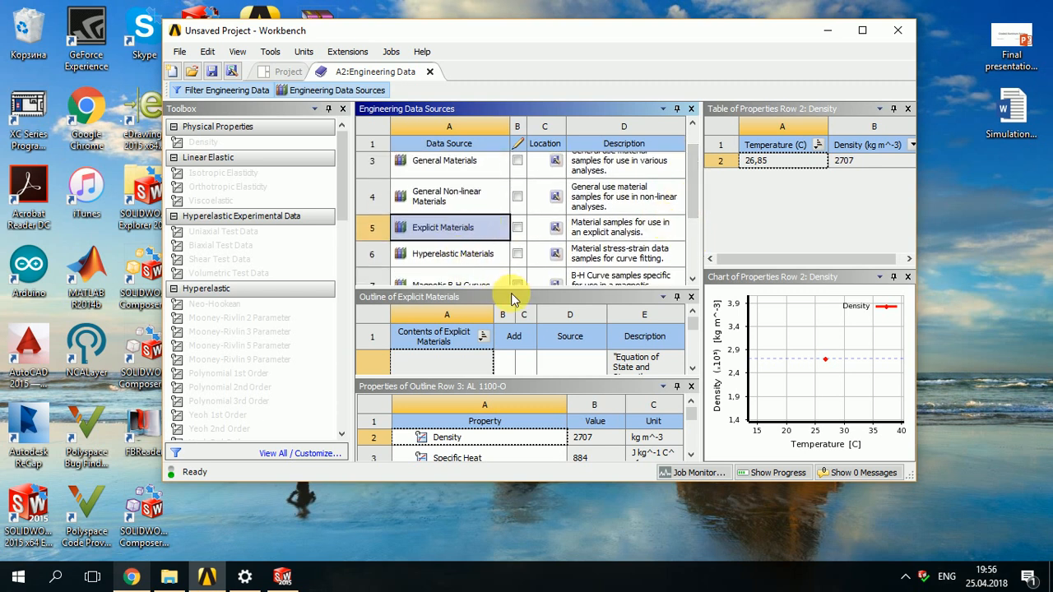
{"action": "left_click_drag", "start_coordinate": [527, 290], "coordinate": [520, 169]}
{"action": "left_click", "coordinate": [504, 165]}
{"action": "left_click", "coordinate": [462, 319]}
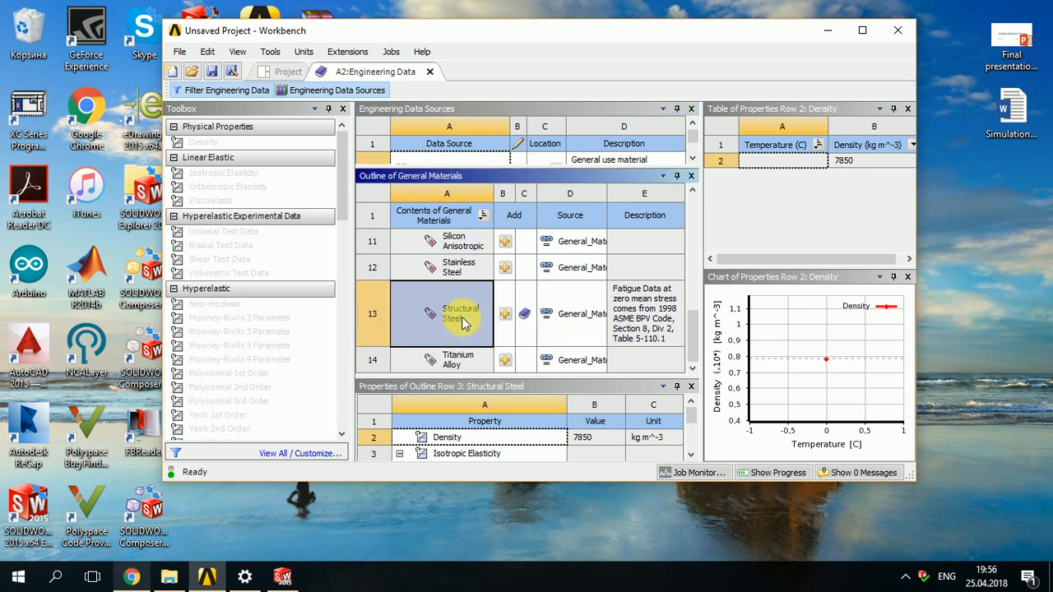
{"action": "scroll", "coordinate": [462, 320], "scroll_direction": "up", "scroll_amount": 1}
{"action": "left_click_drag", "start_coordinate": [536, 175], "coordinate": [486, 267]}
- Add AL2O3 CERA from the Explicit Materials library to the analysis's engineering data
{"action": "left_click", "coordinate": [491, 244]}
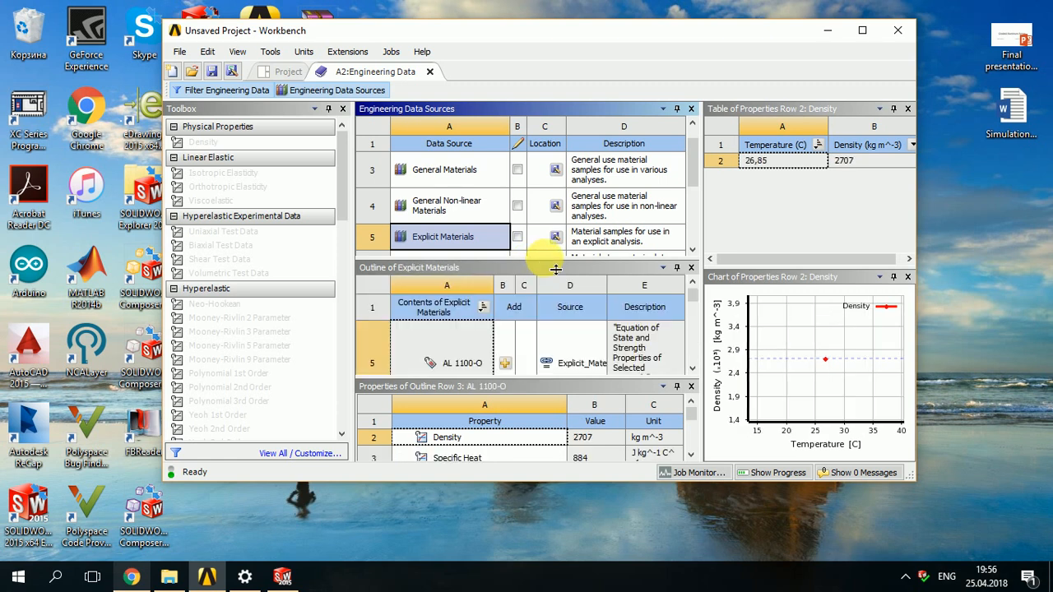
{"action": "left_click_drag", "start_coordinate": [555, 270], "coordinate": [548, 141]}
{"action": "scroll", "coordinate": [437, 324], "scroll_direction": "down", "scroll_amount": 5}
{"action": "scroll", "coordinate": [458, 301], "scroll_direction": "up", "scroll_amount": 2}
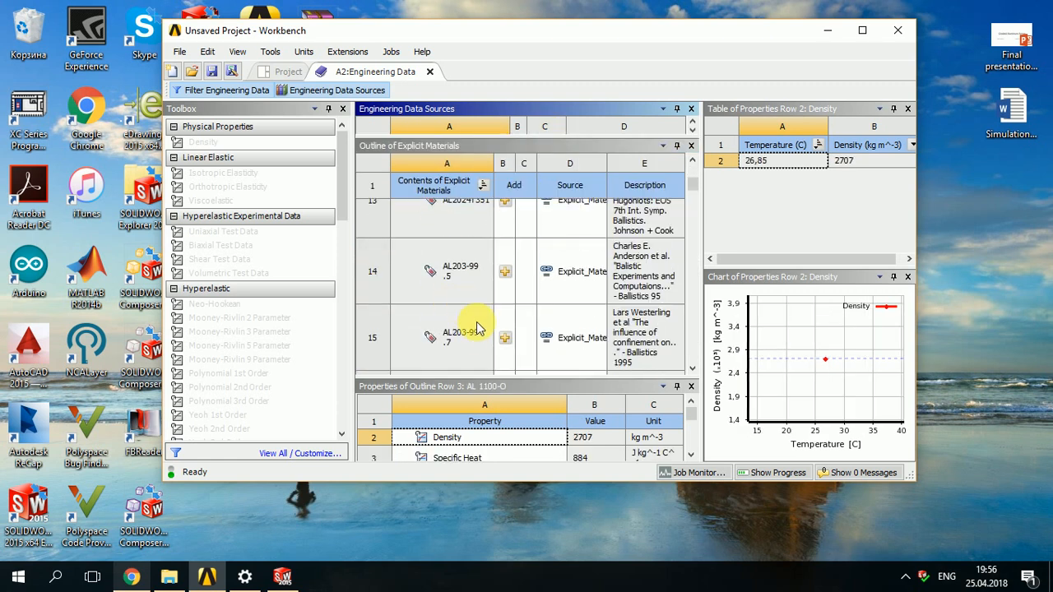
{"action": "scroll", "coordinate": [477, 333], "scroll_direction": "down", "scroll_amount": 3}
{"action": "left_click", "coordinate": [467, 222]}
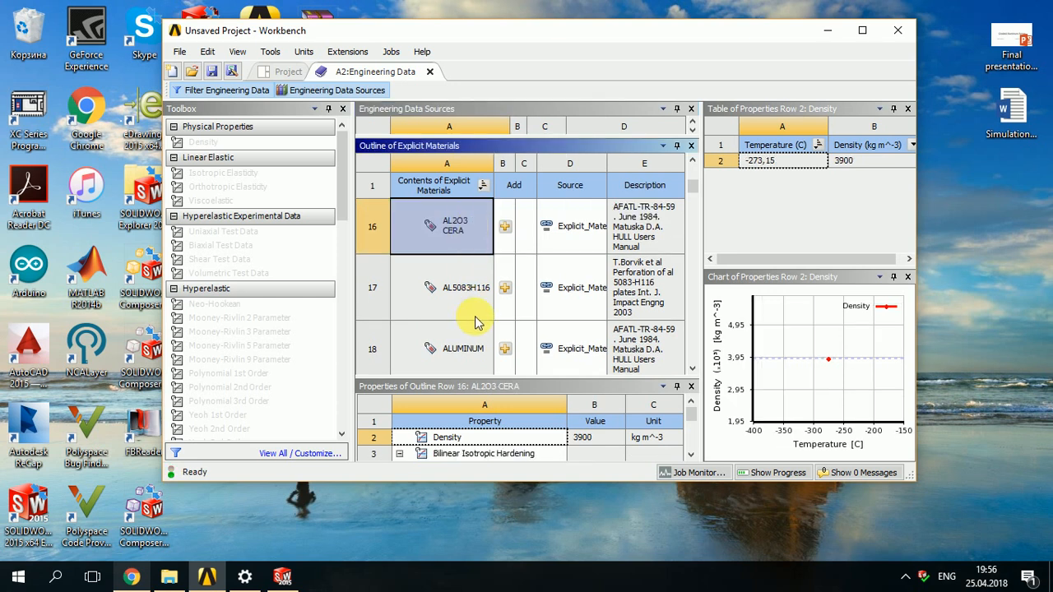
{"action": "left_click", "coordinate": [505, 231]}
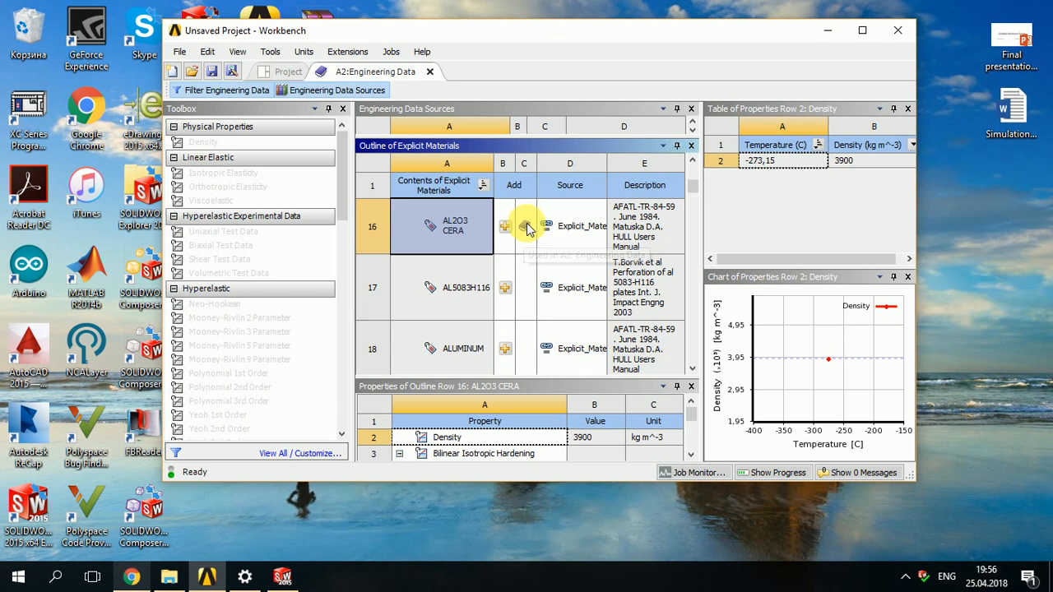
- Add the titanium alloy TI 6%AL4%V from the Explicit Materials library to the analysis's engineering data
{"action": "scroll", "coordinate": [510, 255], "scroll_direction": "down", "scroll_amount": 15}
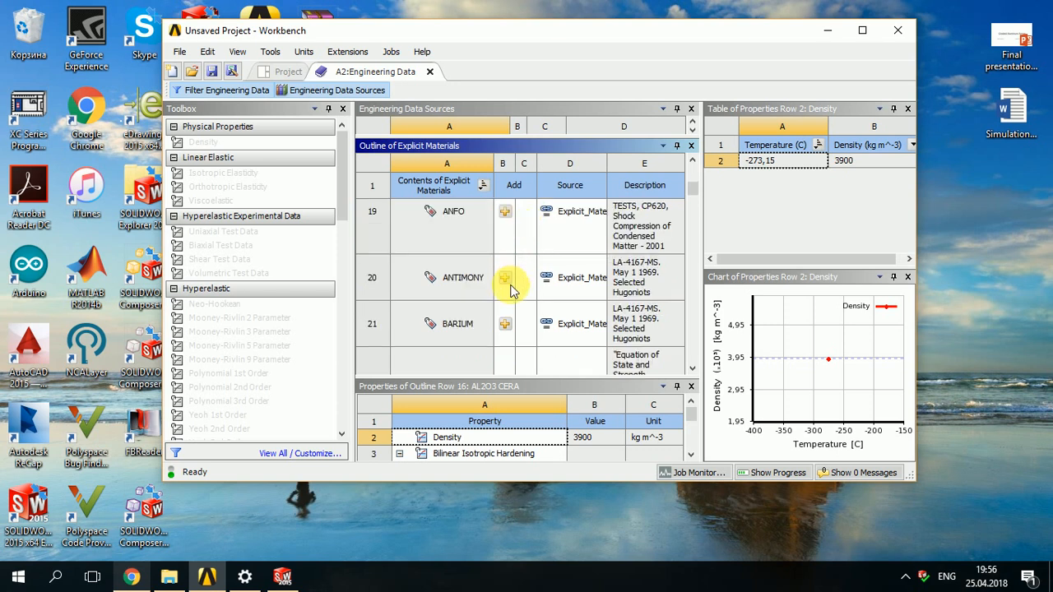
{"action": "scroll", "coordinate": [605, 283], "scroll_direction": "down", "scroll_amount": 2}
{"action": "left_click_drag", "start_coordinate": [693, 228], "coordinate": [679, 342]}
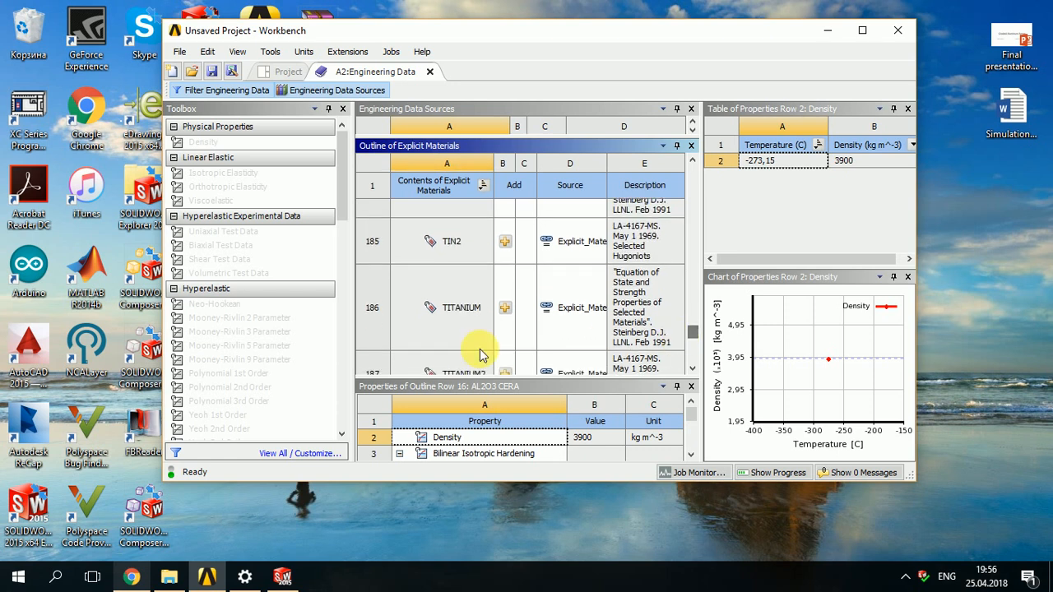
{"action": "scroll", "coordinate": [450, 354], "scroll_direction": "down", "scroll_amount": 4}
{"action": "scroll", "coordinate": [450, 354], "scroll_direction": "up", "scroll_amount": 4}
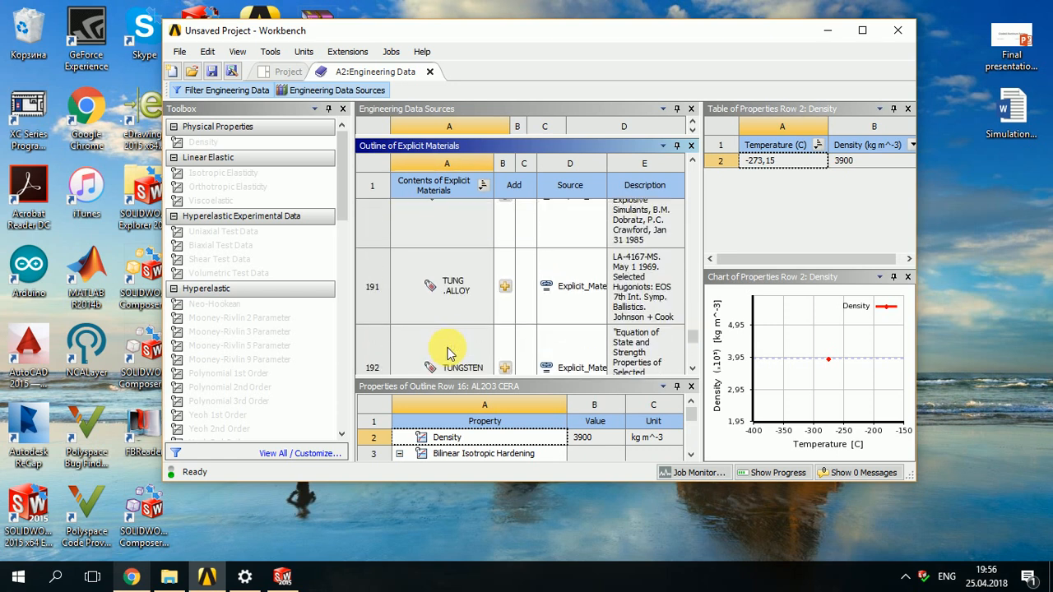
{"action": "scroll", "coordinate": [454, 321], "scroll_direction": "up", "scroll_amount": 5}
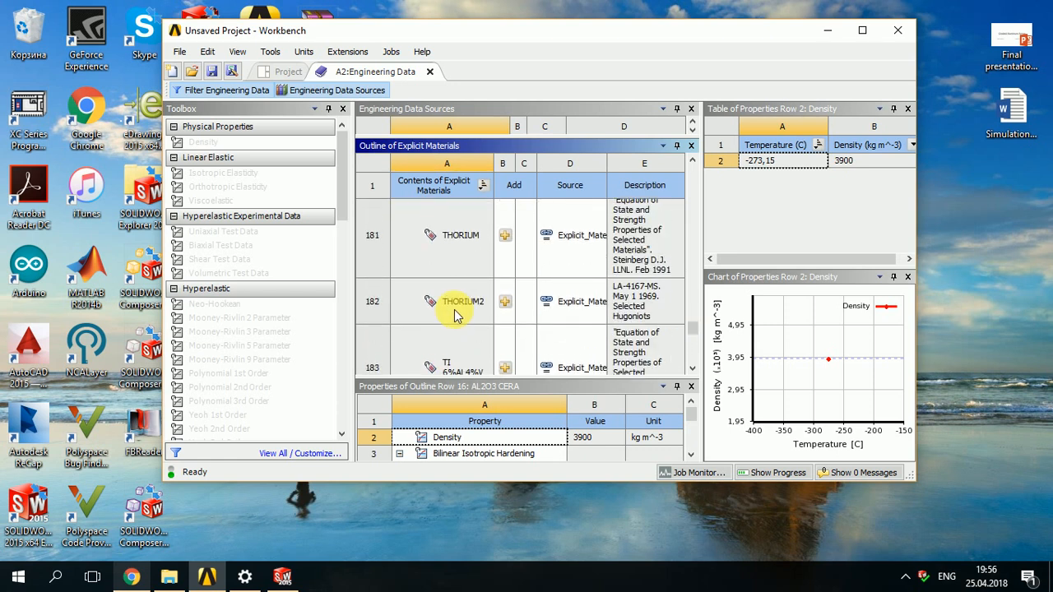
{"action": "scroll", "coordinate": [454, 315], "scroll_direction": "down", "scroll_amount": 5}
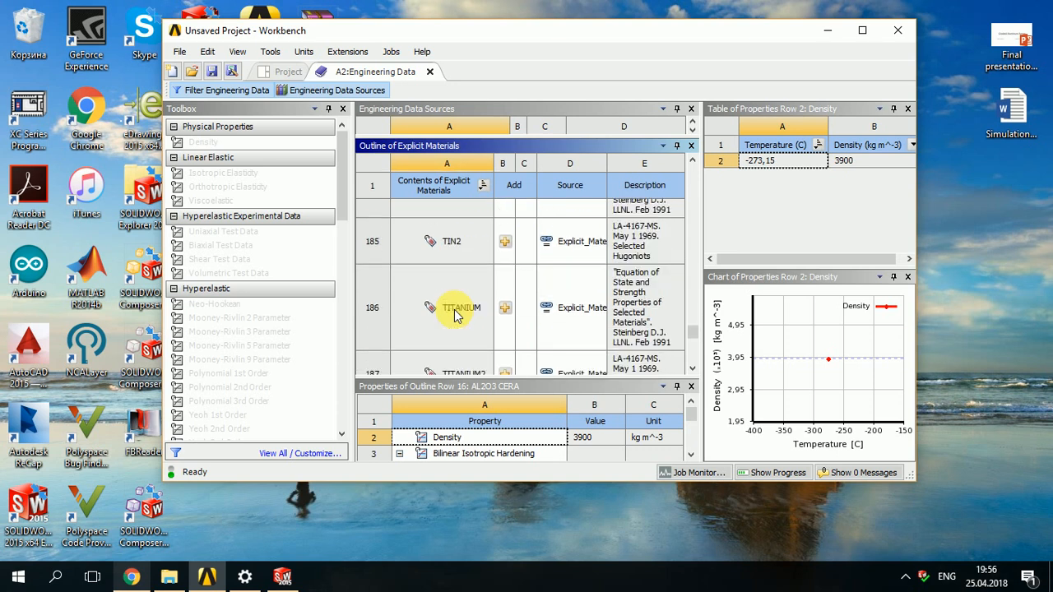
{"action": "left_click", "coordinate": [460, 310]}
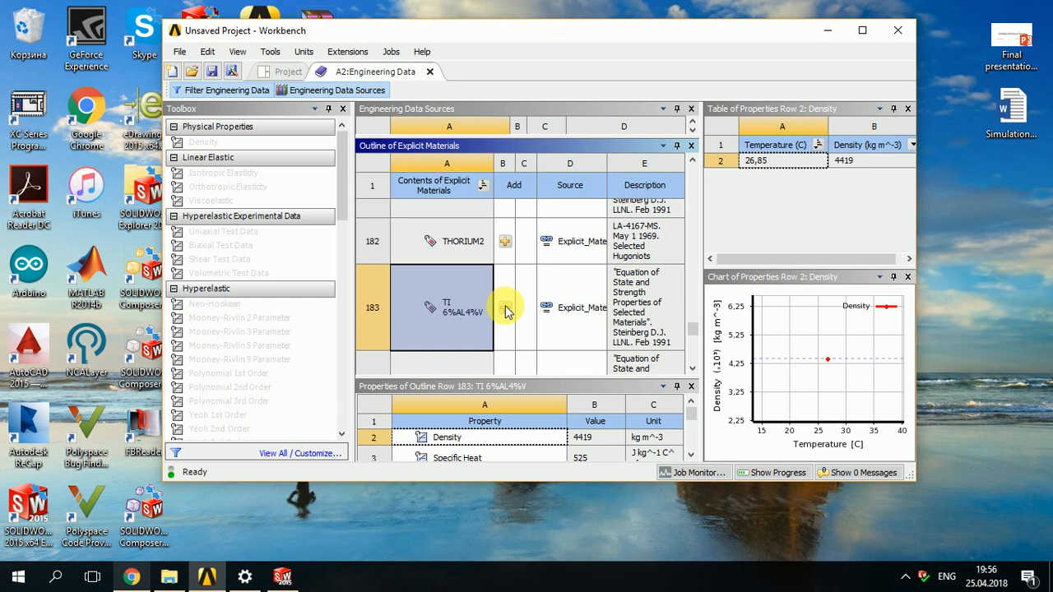
{"action": "left_click", "coordinate": [506, 309]}
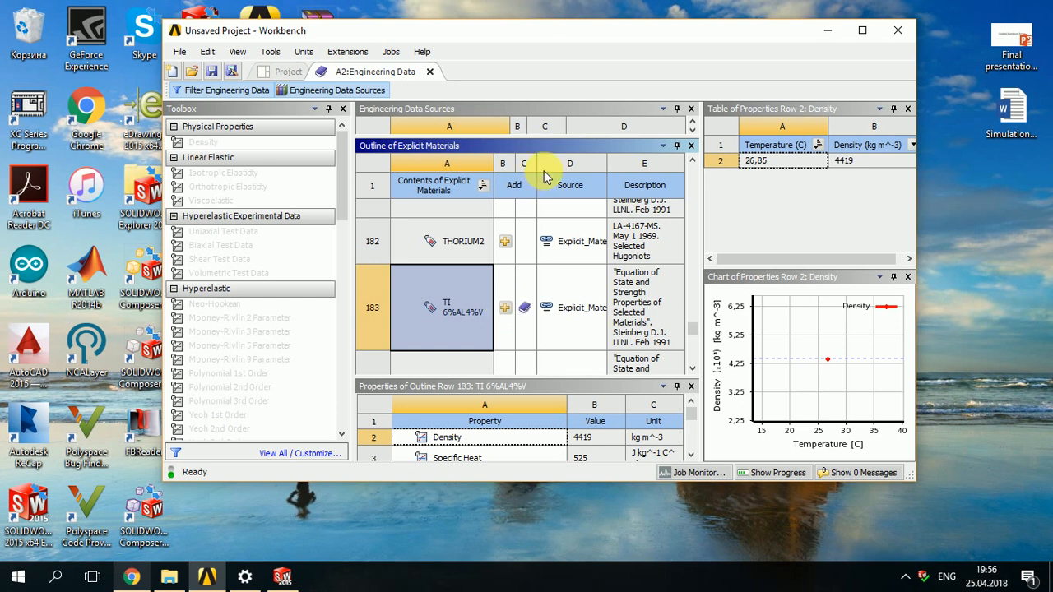
- Turn off engineering data filtering and leave the data sources to return to the analysis's own material list
{"action": "left_click_drag", "start_coordinate": [574, 146], "coordinate": [560, 210]}
{"action": "left_click", "coordinate": [221, 91]}
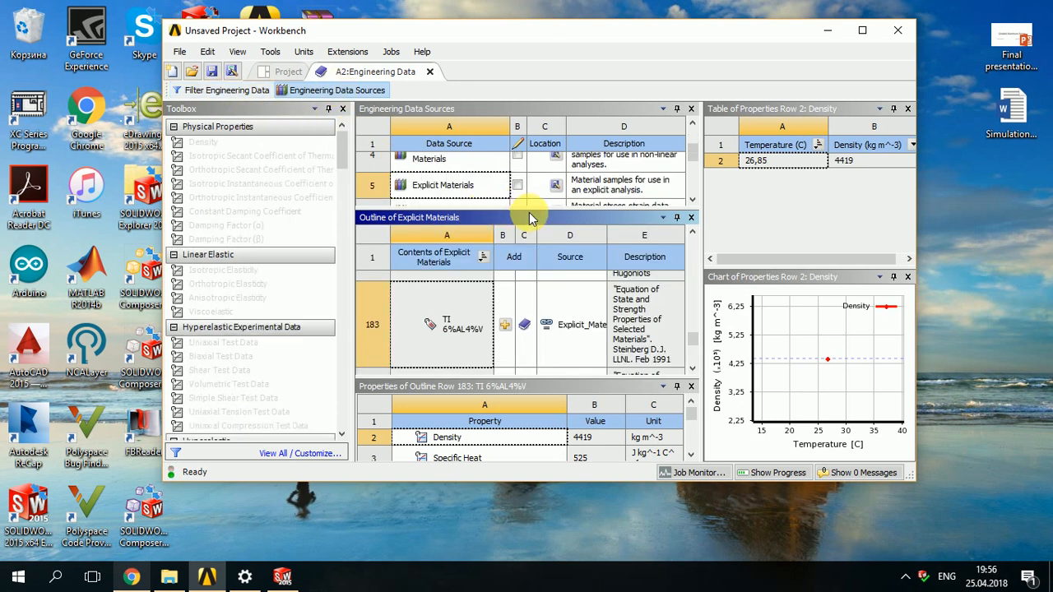
{"action": "left_click_drag", "start_coordinate": [528, 213], "coordinate": [533, 290]}
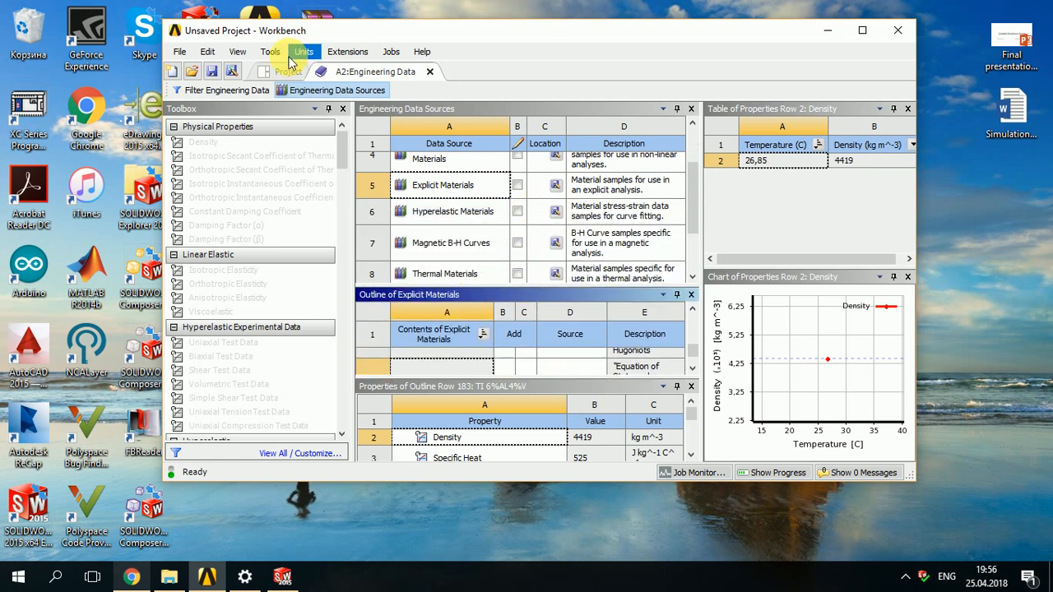
{"action": "left_click", "coordinate": [298, 91]}
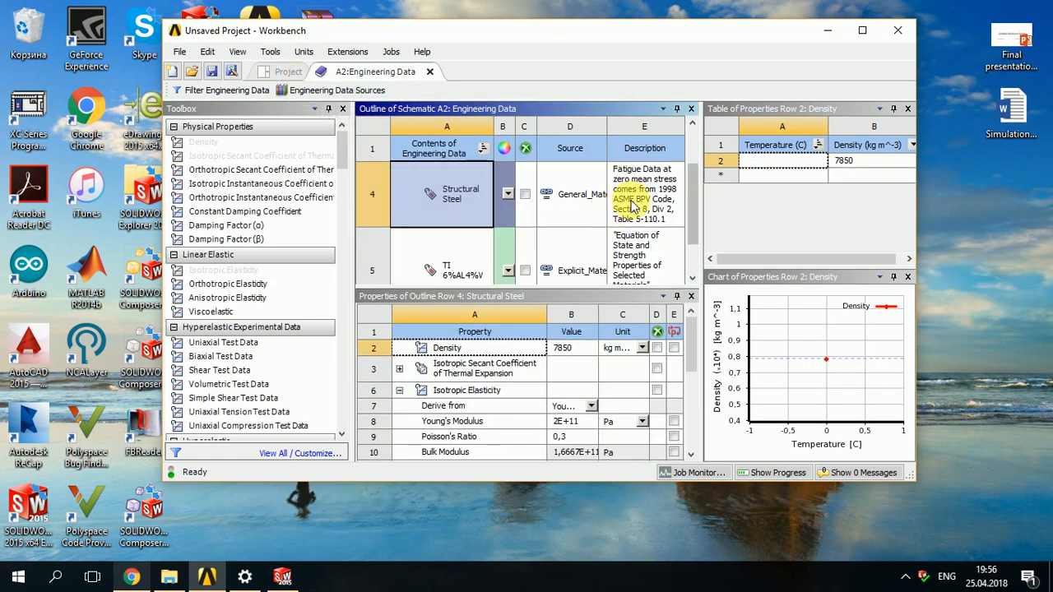
- Review the AL2O3 CERA and Structural Steel entries in the analysis's material list
{"action": "left_click_drag", "start_coordinate": [543, 292], "coordinate": [553, 352]}
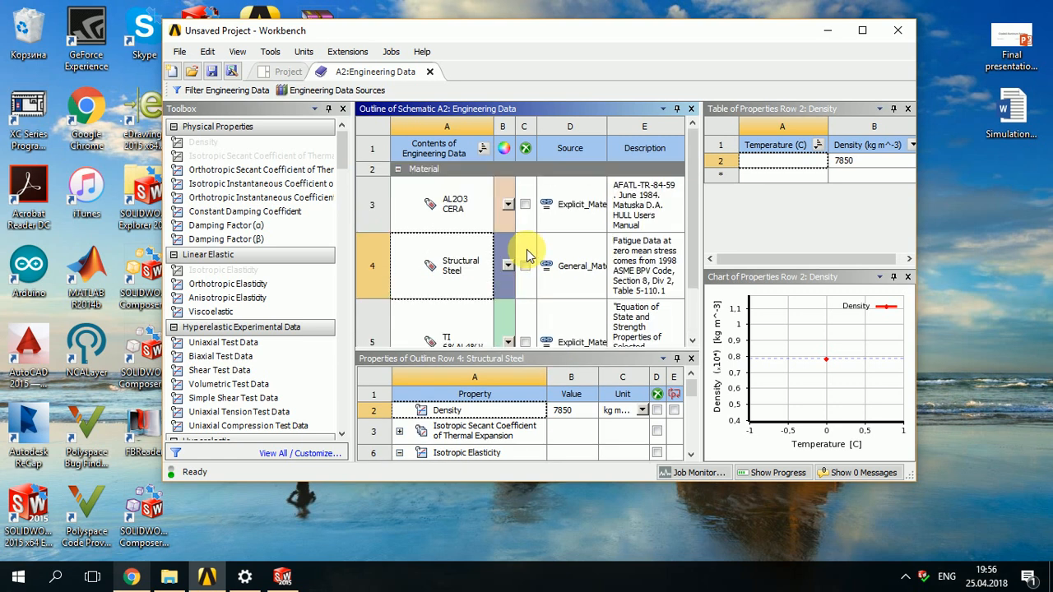
{"action": "left_click", "coordinate": [459, 208]}
{"action": "left_click", "coordinate": [451, 295]}
{"action": "scroll", "coordinate": [460, 280], "scroll_direction": "down", "scroll_amount": 1}
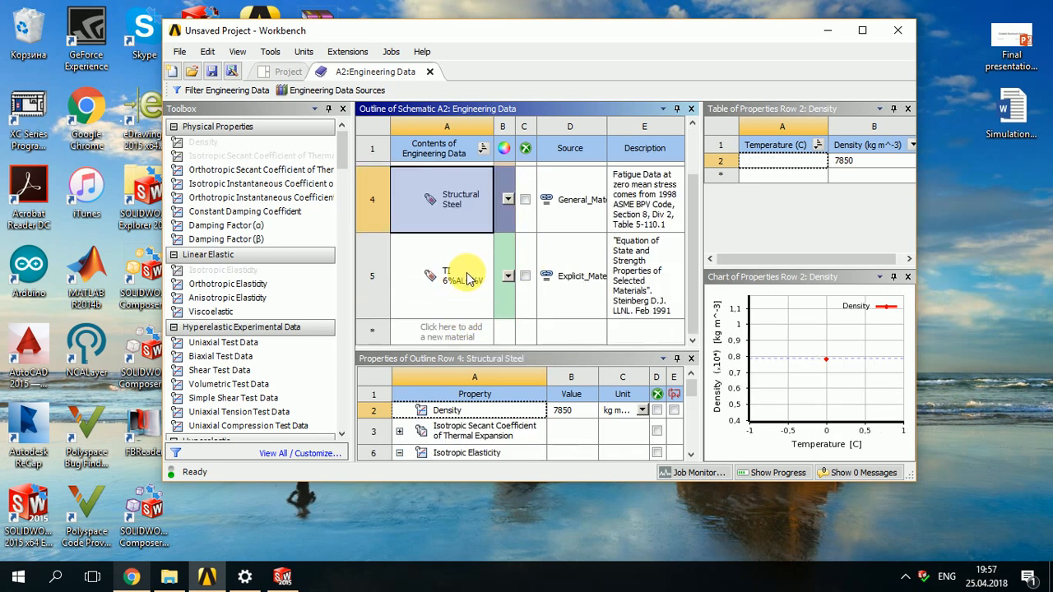
- Examine the property table of TI 6%AL4%V, including its Steinberg Guinan Strength and Shock EOS Linear parameters
{"action": "left_click", "coordinate": [473, 262]}
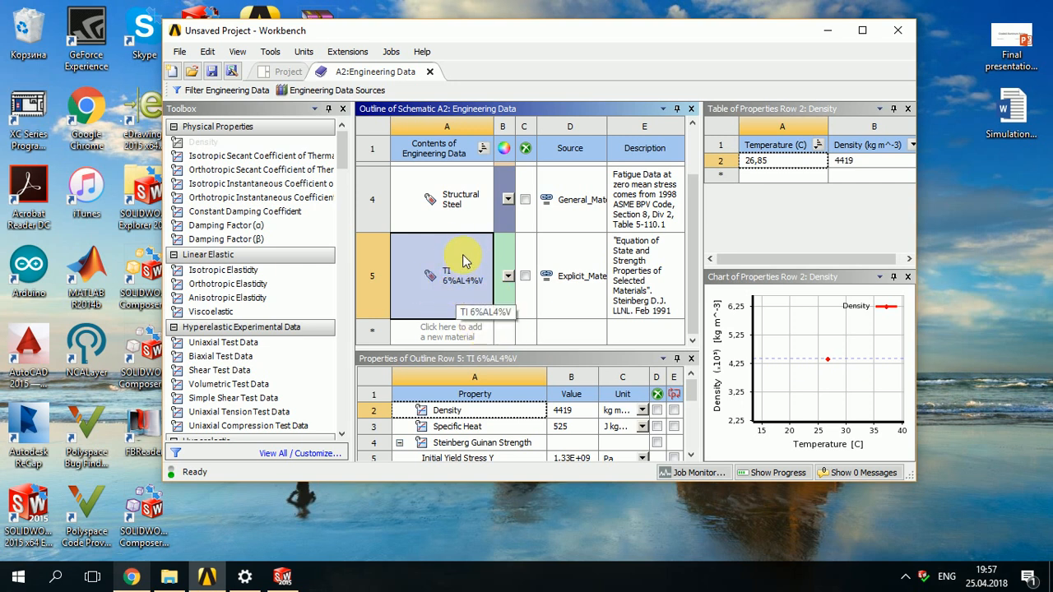
{"action": "left_click_drag", "start_coordinate": [542, 360], "coordinate": [531, 174]}
{"action": "scroll", "coordinate": [516, 306], "scroll_direction": "down", "scroll_amount": 1}
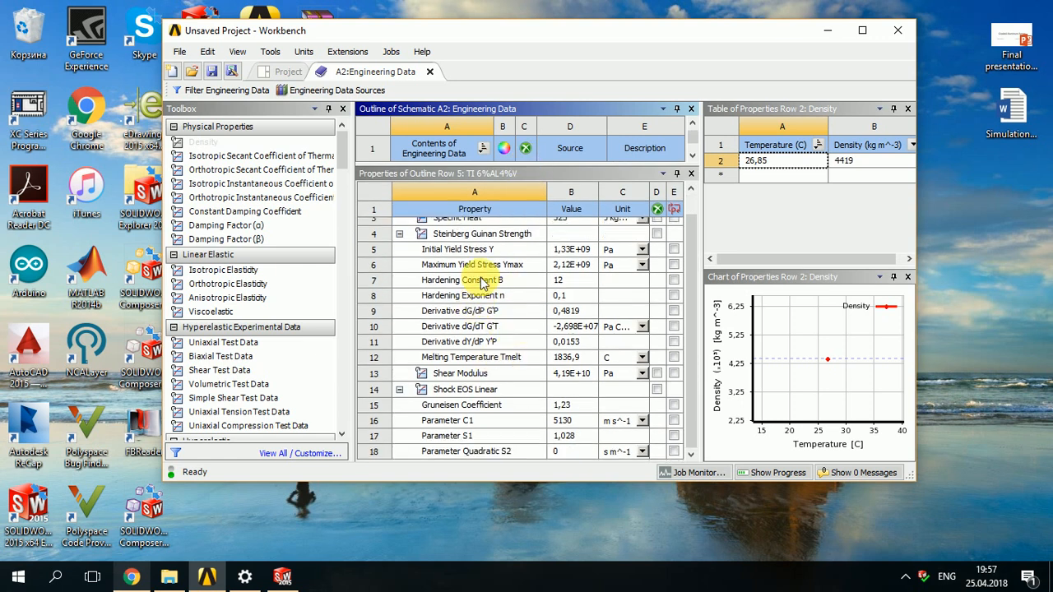
{"action": "mouse_move", "coordinate": [344, 154]}
{"action": "left_mouse_down"}
{"action": "mouse_move", "coordinate": [345, 263]}
{"action": "mouse_move", "coordinate": [344, 152]}
{"action": "left_mouse_up"}
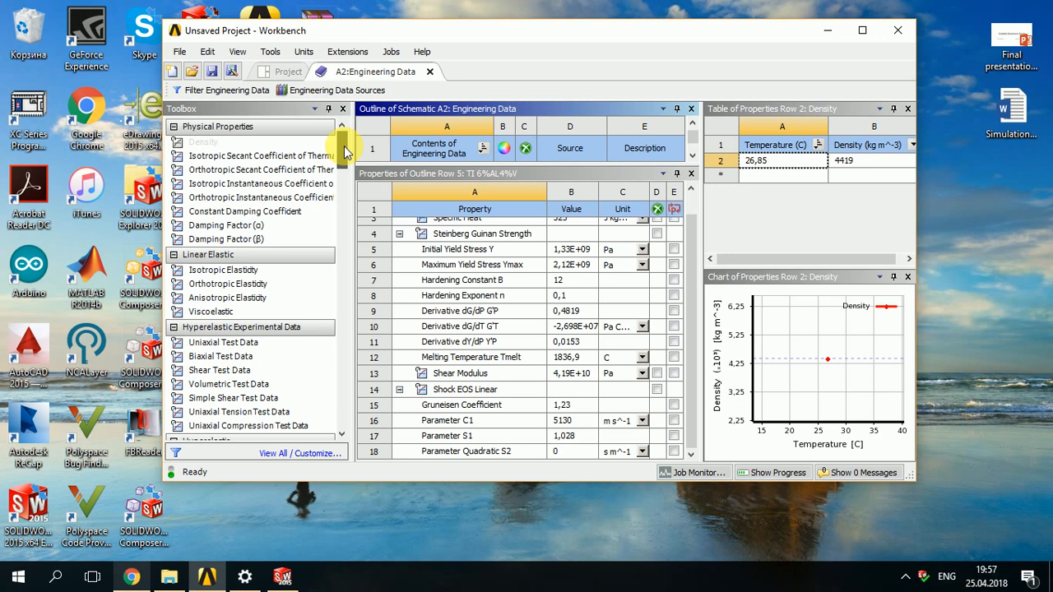
- Add the Johnson Cook Failure model to TI 6%AL4%V and set its Damage Constant D1 to 0,09
{"action": "left_click_drag", "start_coordinate": [344, 154], "coordinate": [376, 413]}
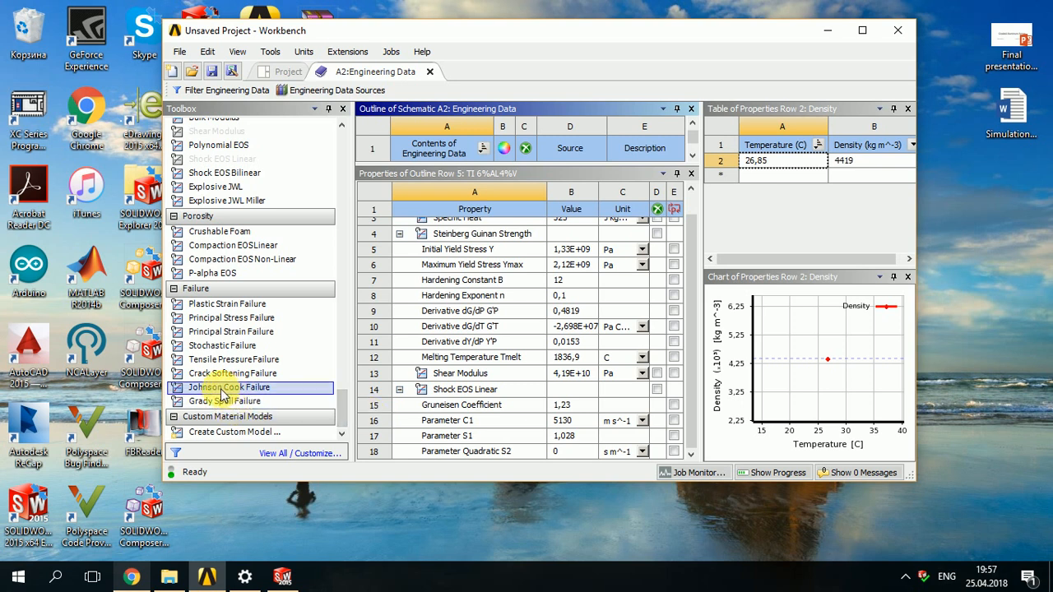
{"action": "left_click_drag", "start_coordinate": [215, 387], "coordinate": [515, 451]}
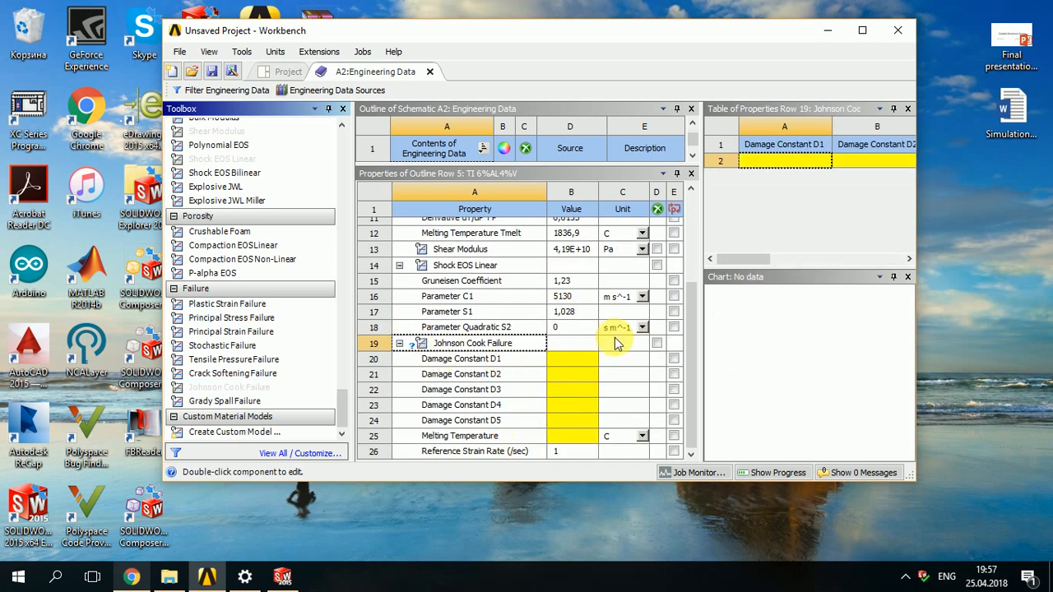
{"action": "left_click", "coordinate": [581, 360]}
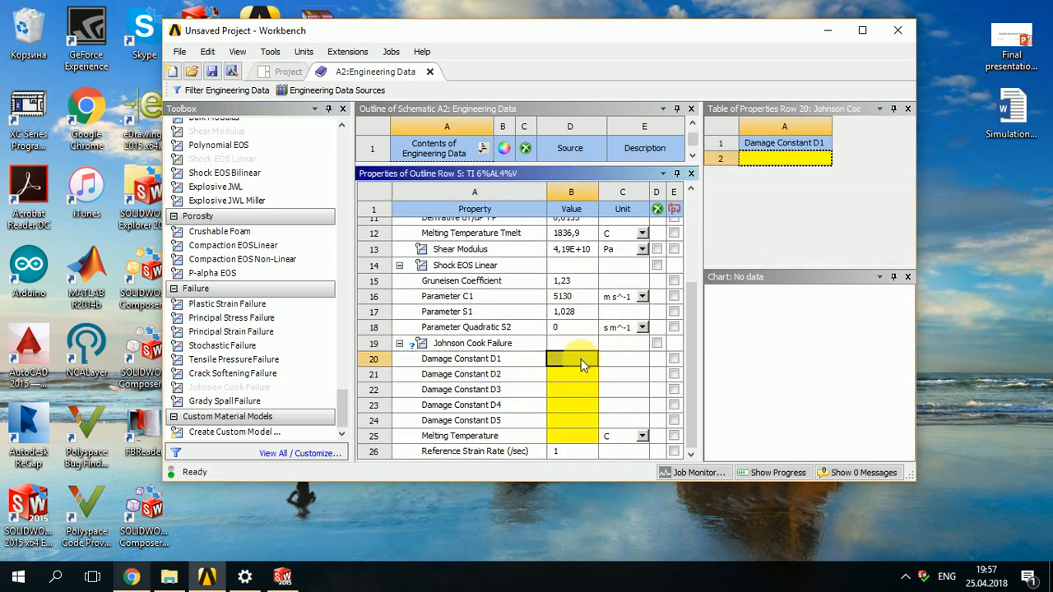
{"action": "type", "text": "0.09"}
{"action": "key", "text": "Return"}
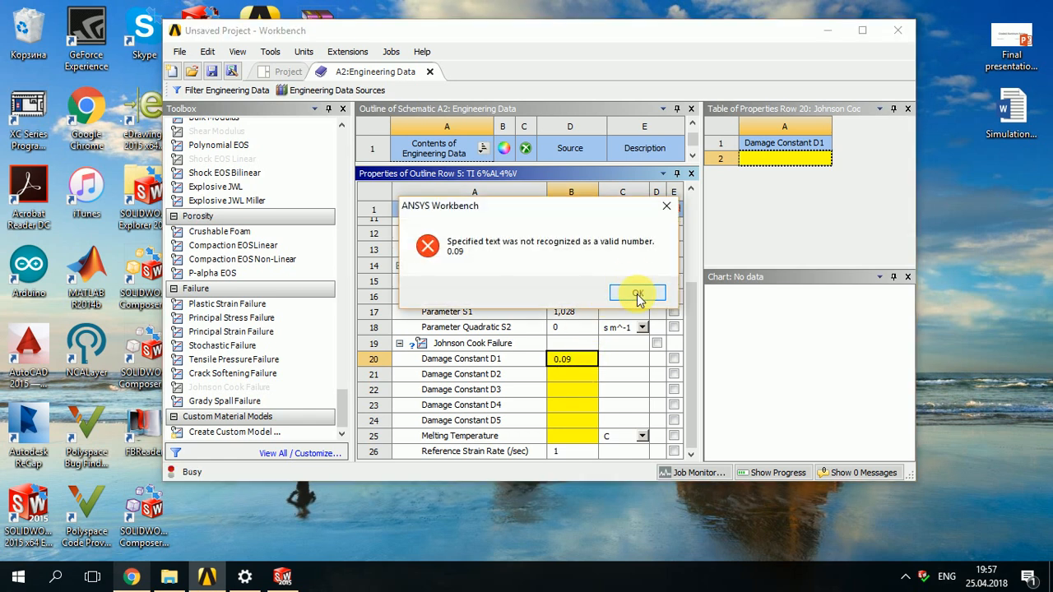
{"action": "left_click", "coordinate": [626, 293]}
{"action": "left_click", "coordinate": [582, 359]}
{"action": "type", "text": "0,"}
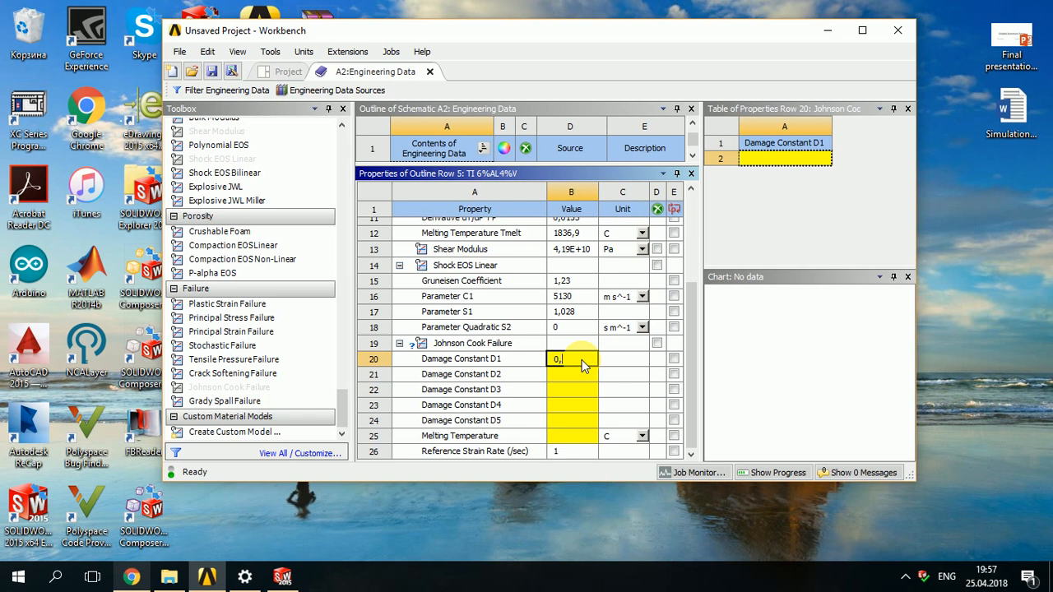
{"action": "key", "text": "Return"}
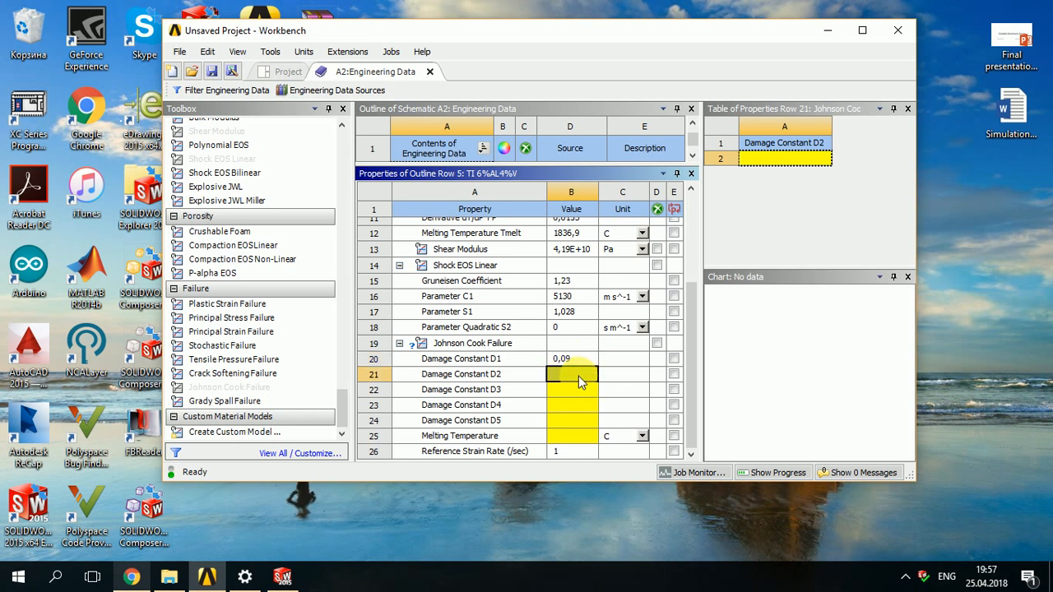
- Set the Johnson Cook Failure Damage Constant D2 to 0,27 and D3 to -0,48
{"action": "type", "text": "0.27"}
{"action": "key", "text": "Return"}
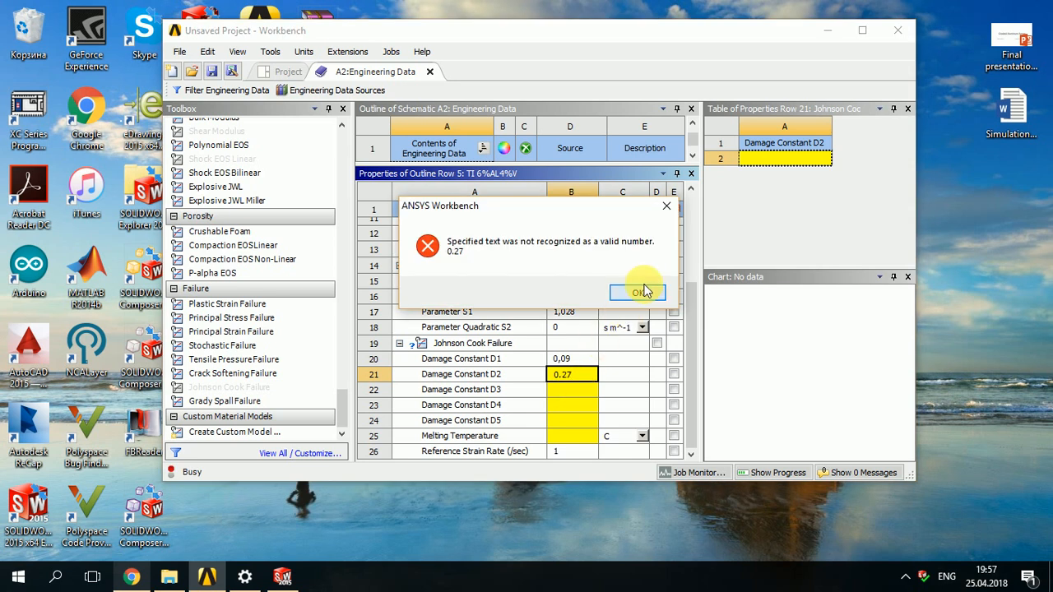
{"action": "left_click", "coordinate": [640, 292]}
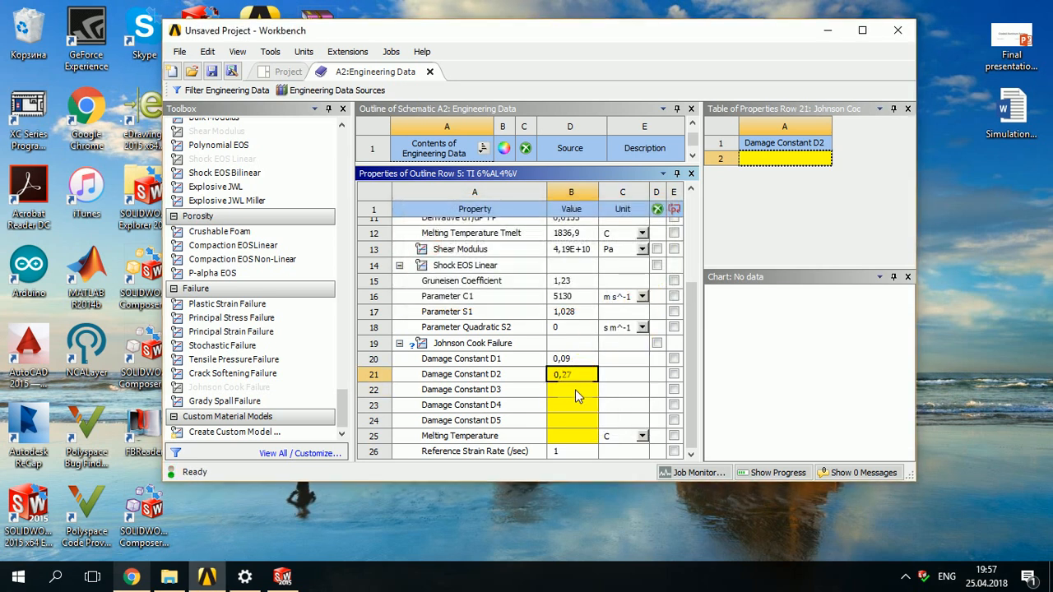
{"action": "key", "text": "Return"}
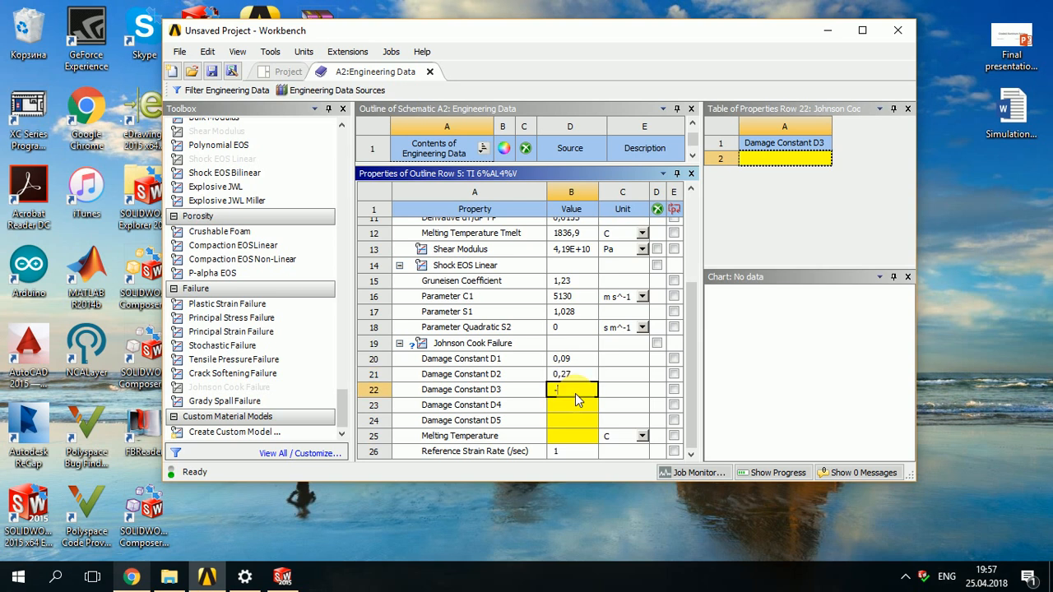
{"action": "type", "text": "-0,48"}
{"action": "key", "text": "Return"}
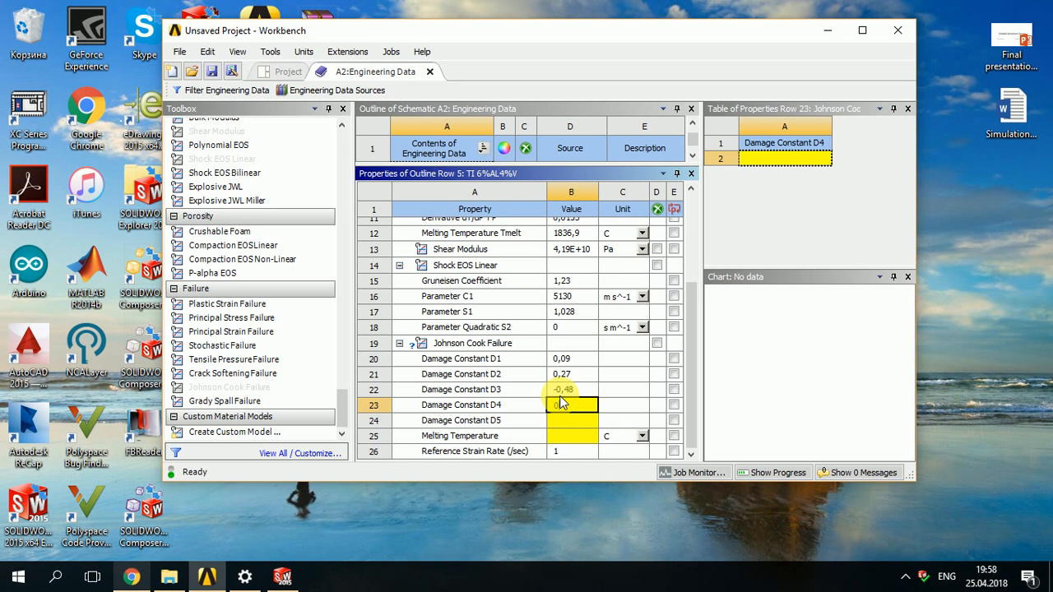
- Set the Johnson Cook Failure Damage Constant D4 to 0,014 and D5 to 3,8
{"action": "type", "text": "0."}
{"action": "key", "text": "BackSpace"}
{"action": "type", "text": ",014"}
{"action": "left_click", "coordinate": [576, 422]}
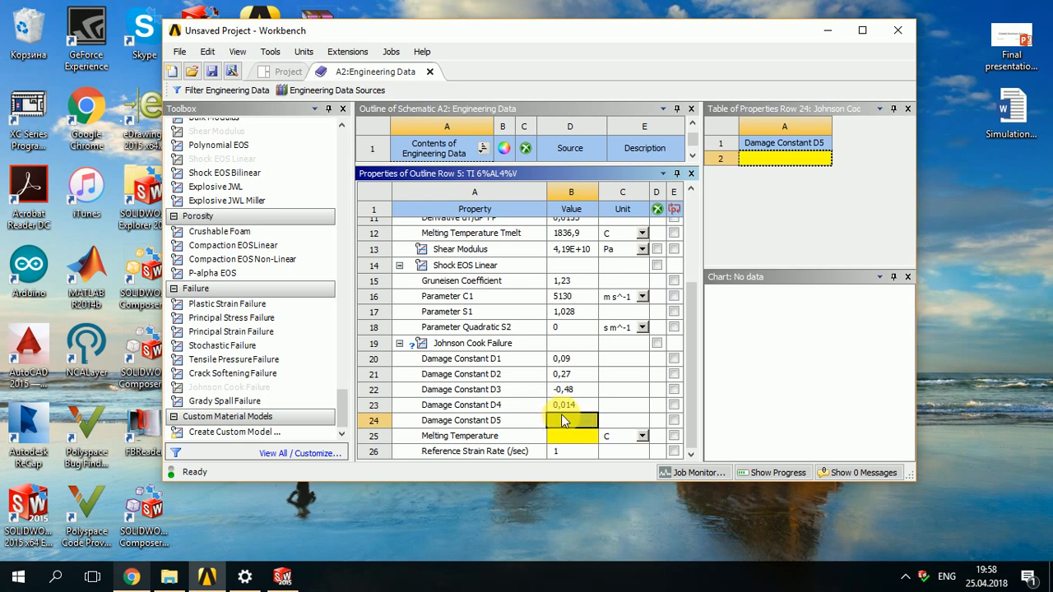
{"action": "type", "text": "3,8"}
{"action": "left_click", "coordinate": [575, 437]}
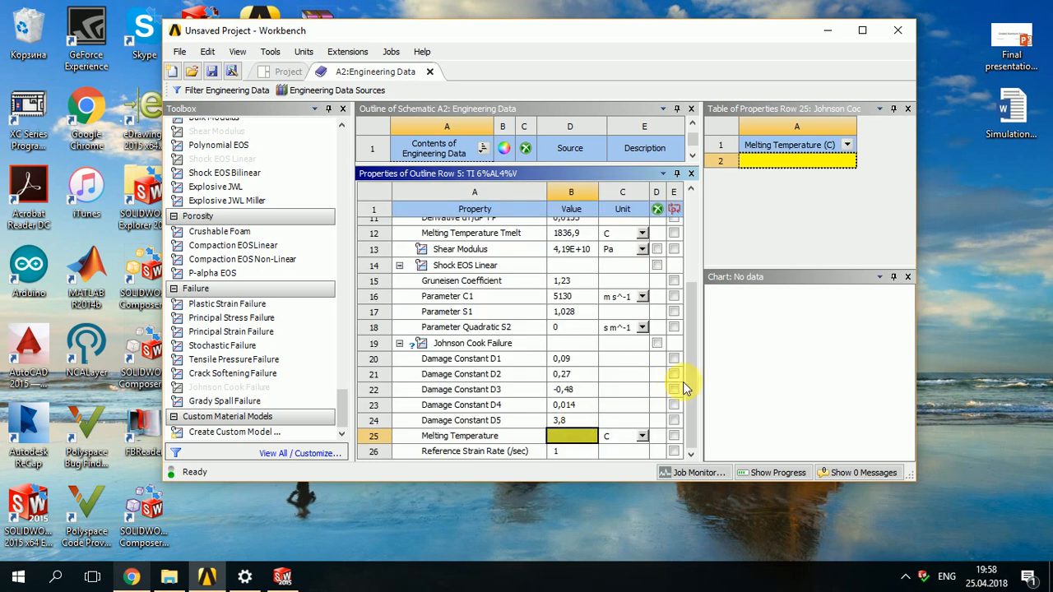
- Set the Johnson Cook Failure Melting Temperature to 1951 with kelvin as its unit
{"action": "type", "text": "19"}
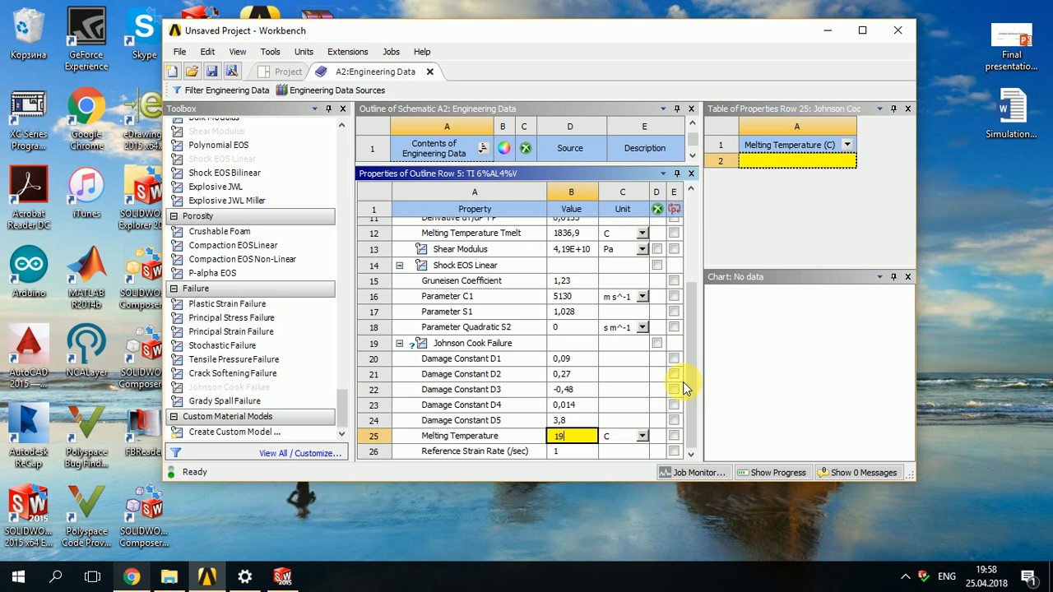
{"action": "left_click", "coordinate": [644, 438]}
{"action": "left_click", "coordinate": [613, 451]}
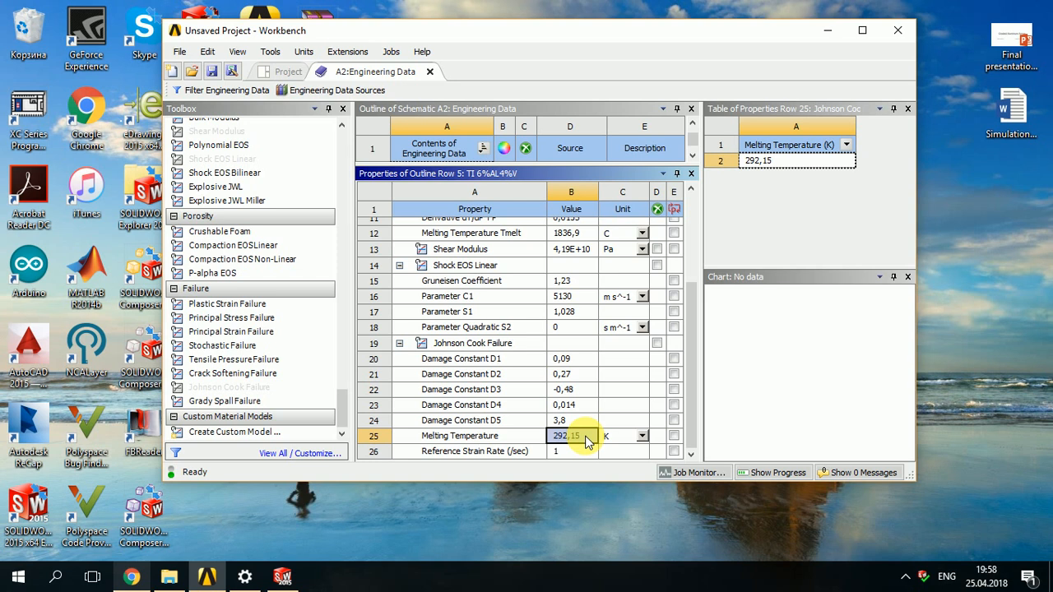
{"action": "left_click", "coordinate": [587, 442]}
{"action": "type", "text": "1951"}
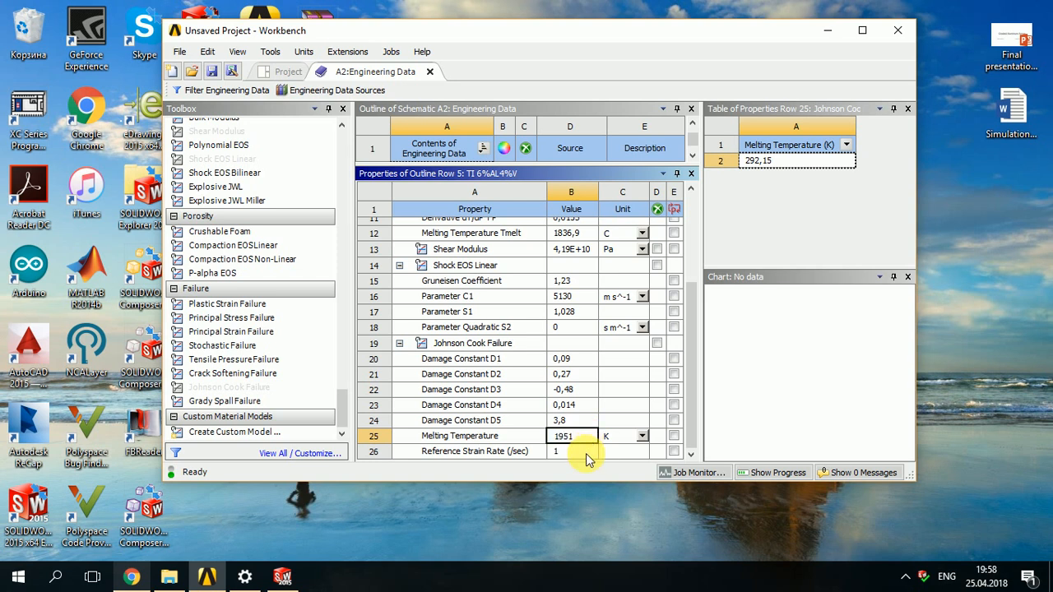
{"action": "left_click", "coordinate": [609, 374]}
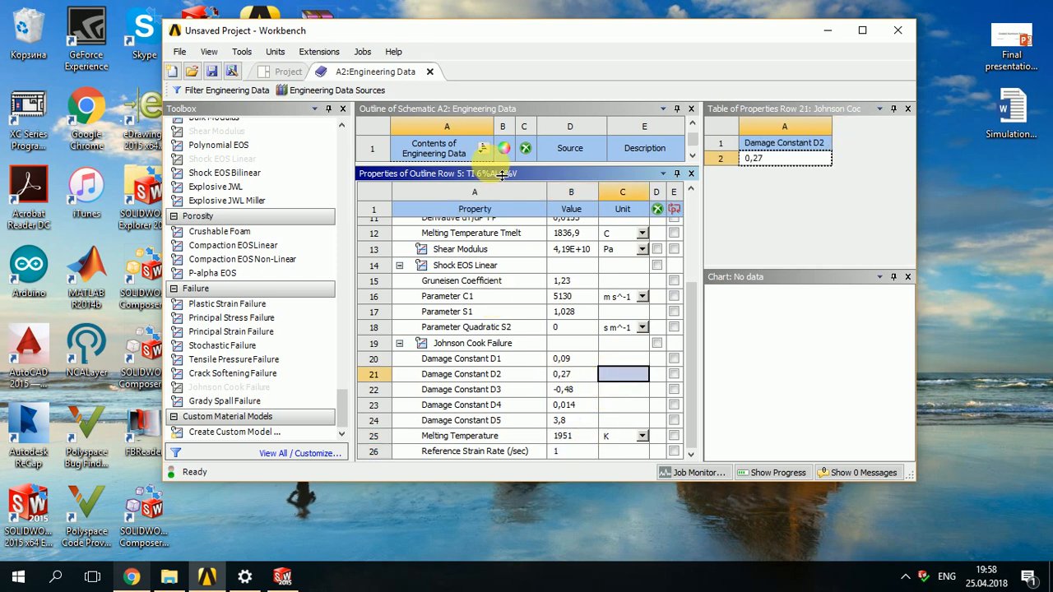
- Enlarge the material outline to check the listed materials, and close the engineering data to return to the project schematic
{"action": "left_click_drag", "start_coordinate": [502, 174], "coordinate": [507, 347]}
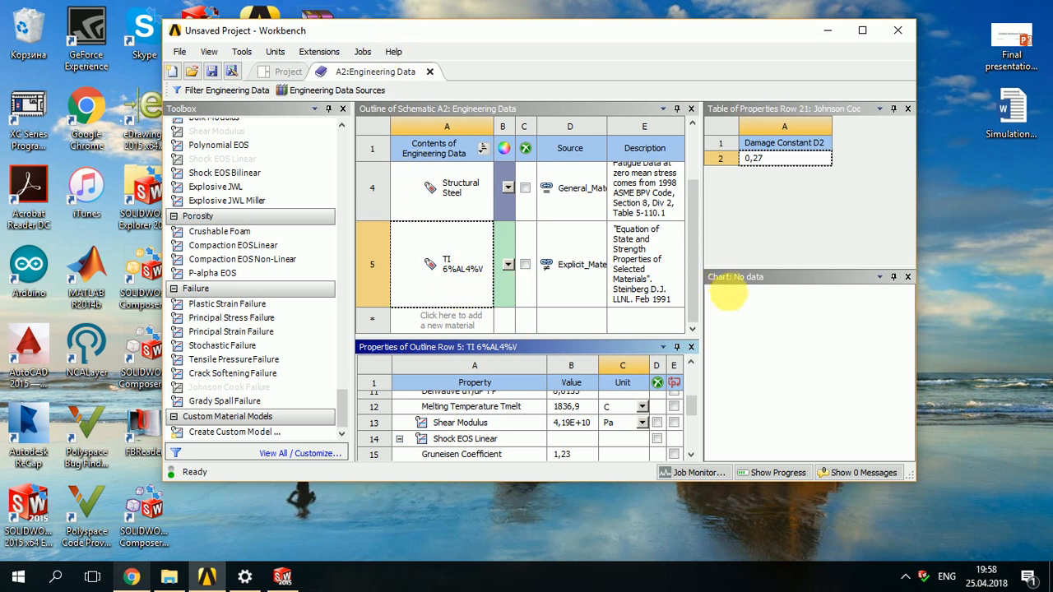
{"action": "left_click_drag", "start_coordinate": [695, 278], "coordinate": [684, 209]}
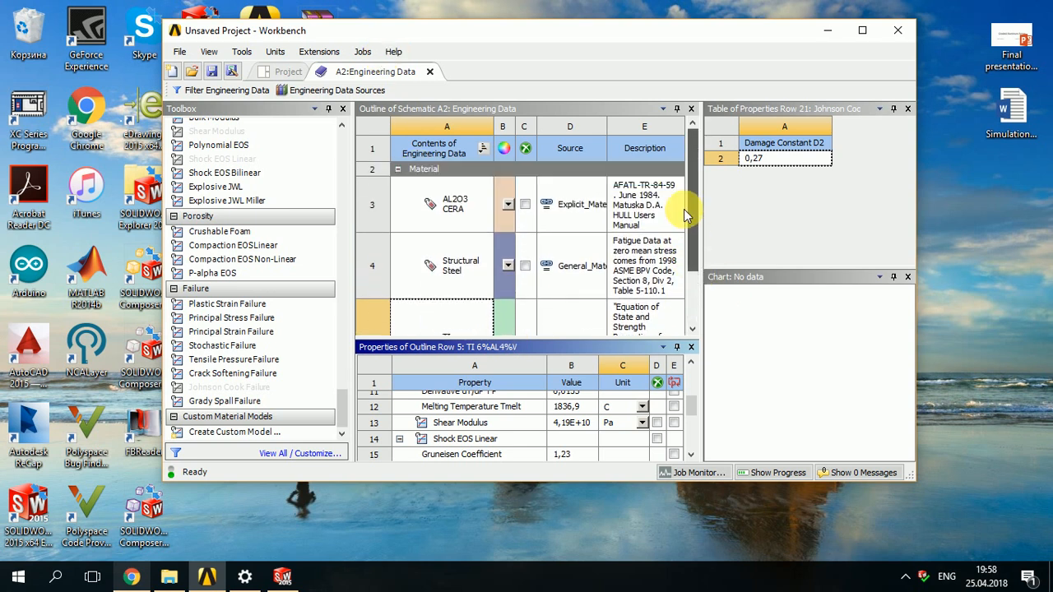
{"action": "left_click", "coordinate": [430, 72]}
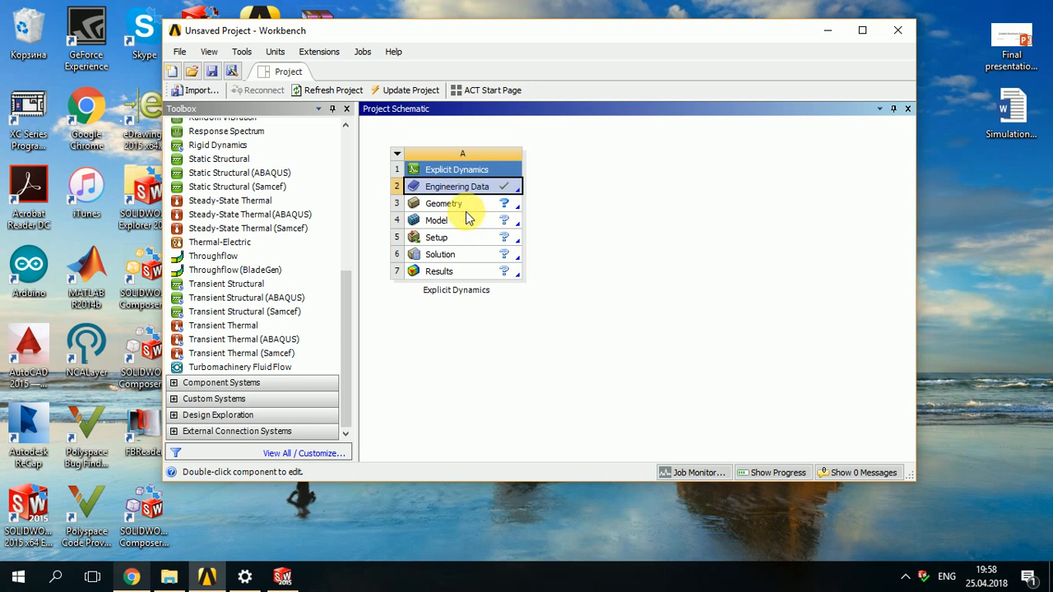
- Switch to SOLIDWORKS and examine the Con1 assembly's bullet, cylinder array and backing plates from the side
{"action": "left_click", "coordinate": [284, 579]}
{"action": "middle_click_drag", "start_coordinate": [607, 242], "coordinate": [604, 376]}
{"action": "scroll", "coordinate": [584, 376], "scroll_direction": "down", "scroll_amount": 3}
{"action": "middle_click_drag", "start_coordinate": [570, 324], "coordinate": [576, 307]}
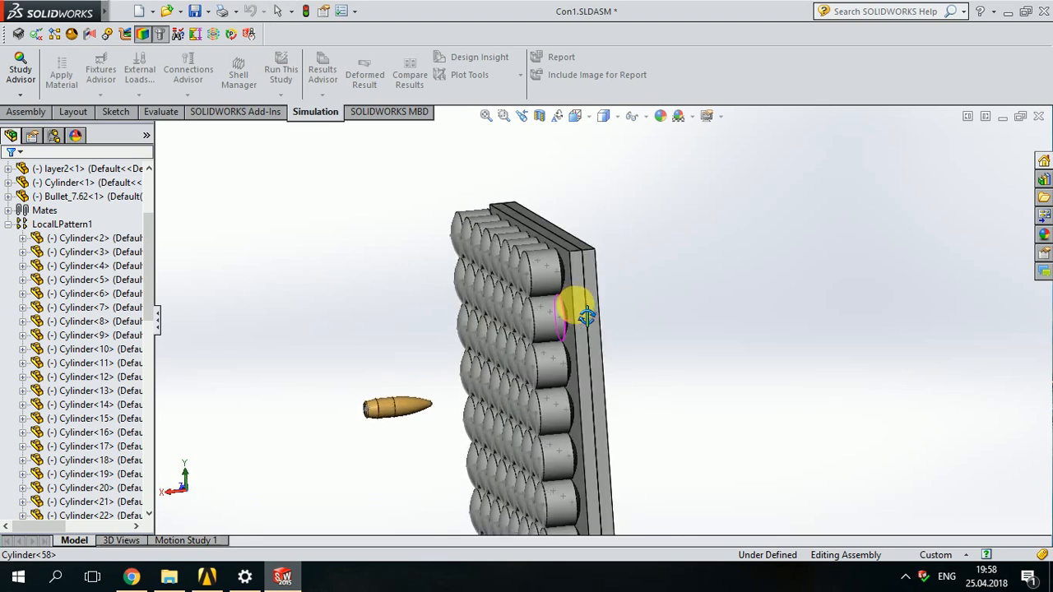
- Switch back to Workbench and import Con1.x_t from the Solidworks folder as the Explicit Dynamics system's geometry
{"action": "left_click", "coordinate": [207, 579]}
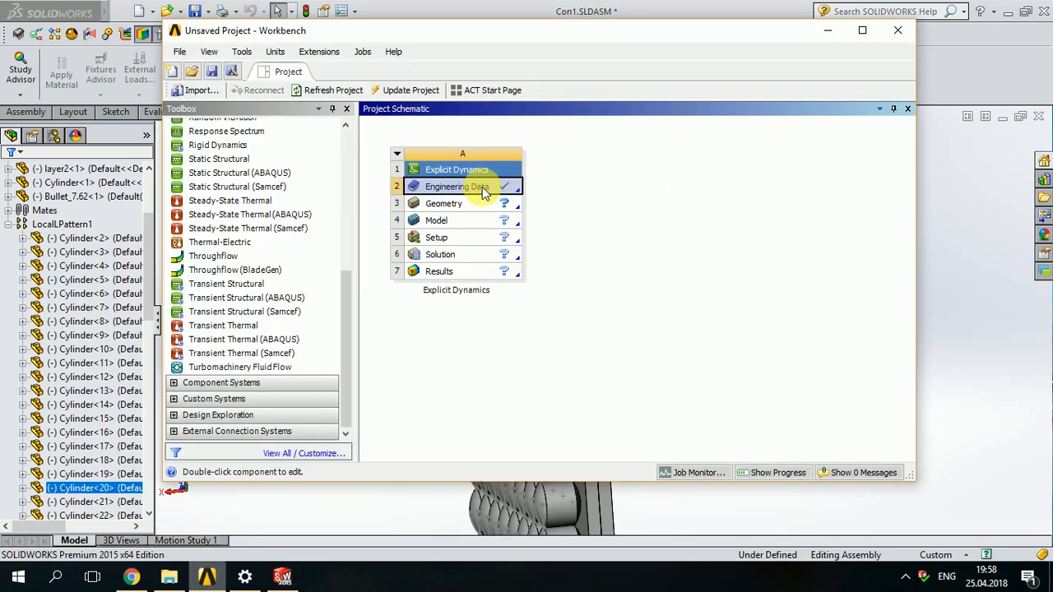
{"action": "right_click", "coordinate": [480, 201]}
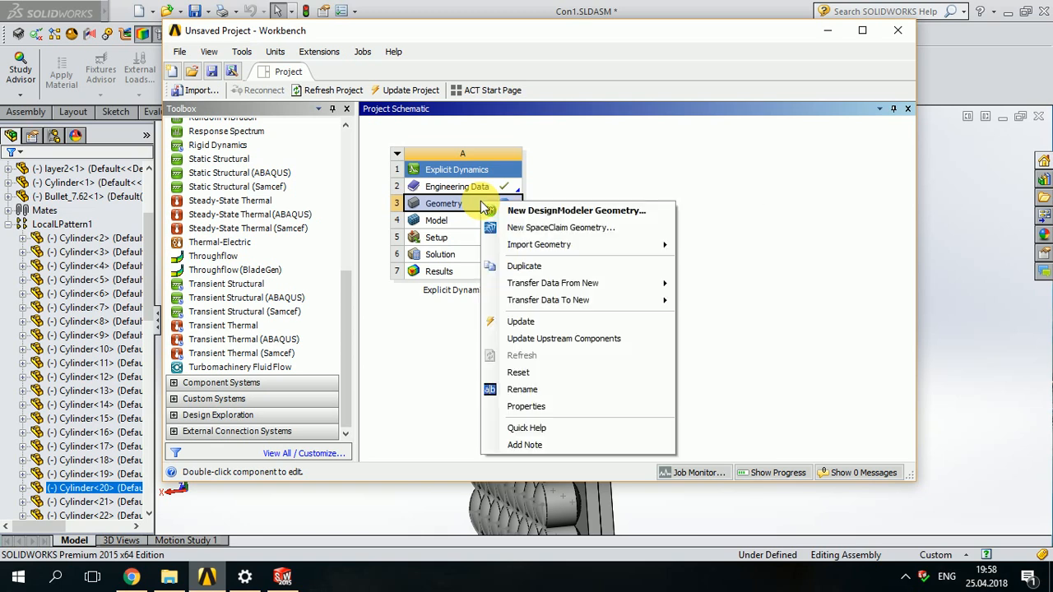
{"action": "mouse_move", "coordinate": [655, 246]}
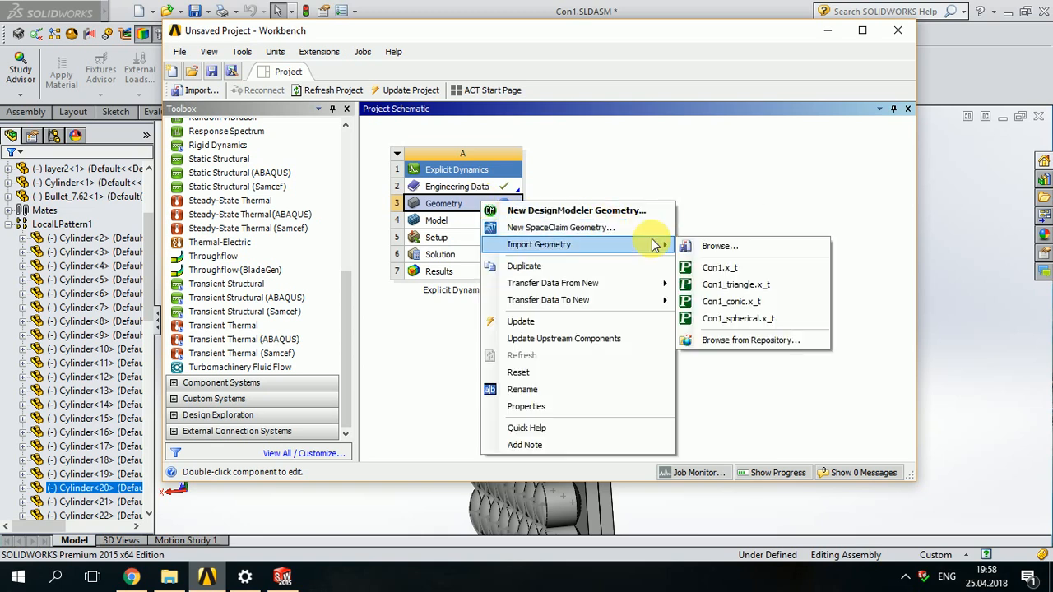
{"action": "left_click", "coordinate": [709, 246]}
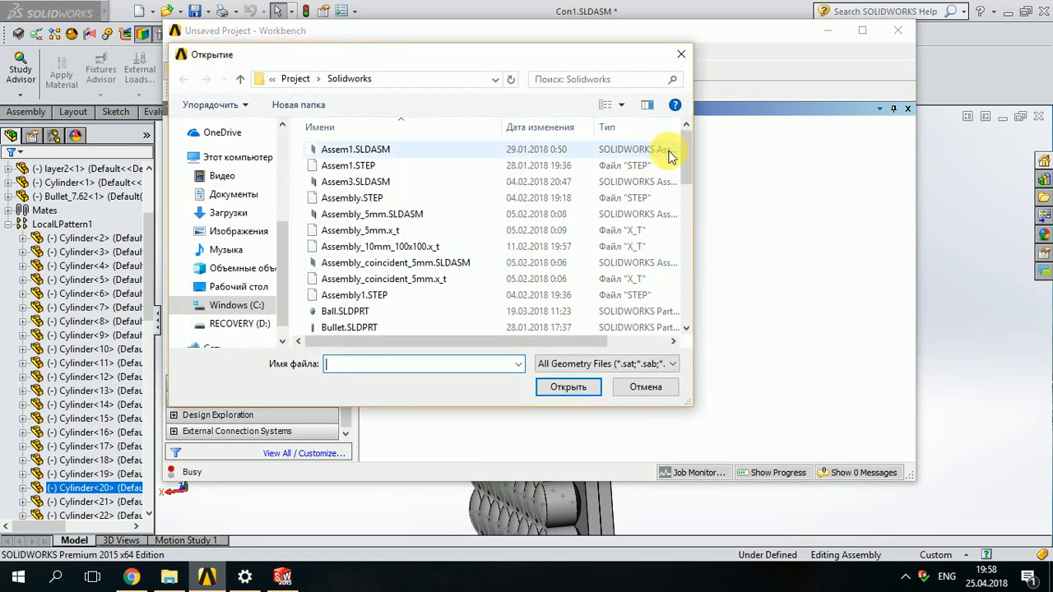
{"action": "left_click_drag", "start_coordinate": [686, 152], "coordinate": [690, 204]}
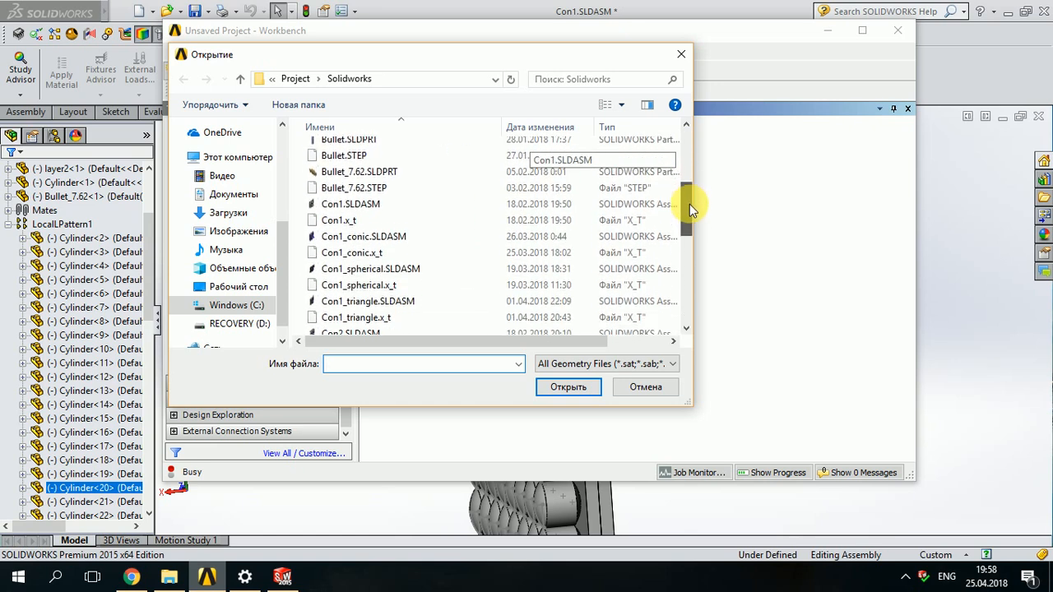
{"action": "double_click", "coordinate": [350, 220]}
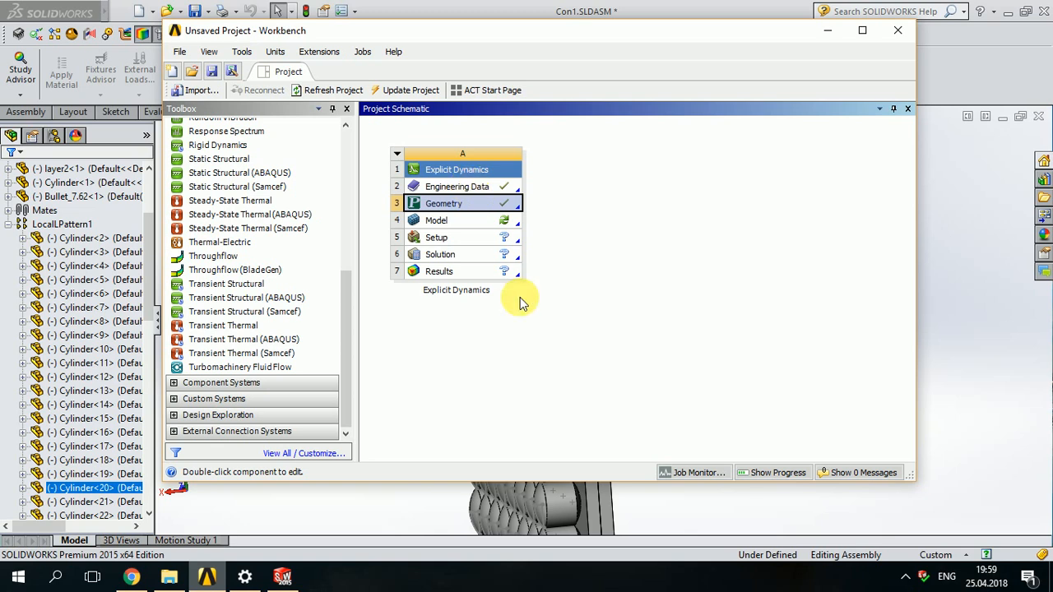
- Open the geometry in DesignModeler and generate the Import1 feature to build the imported assembly
{"action": "double_click", "coordinate": [455, 207]}
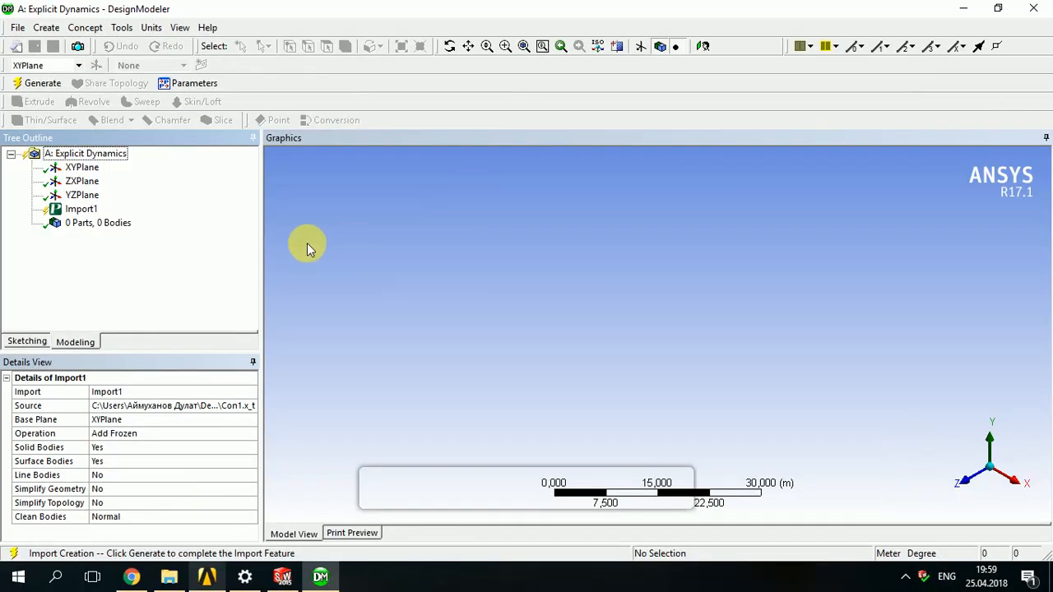
{"action": "right_click", "coordinate": [79, 209]}
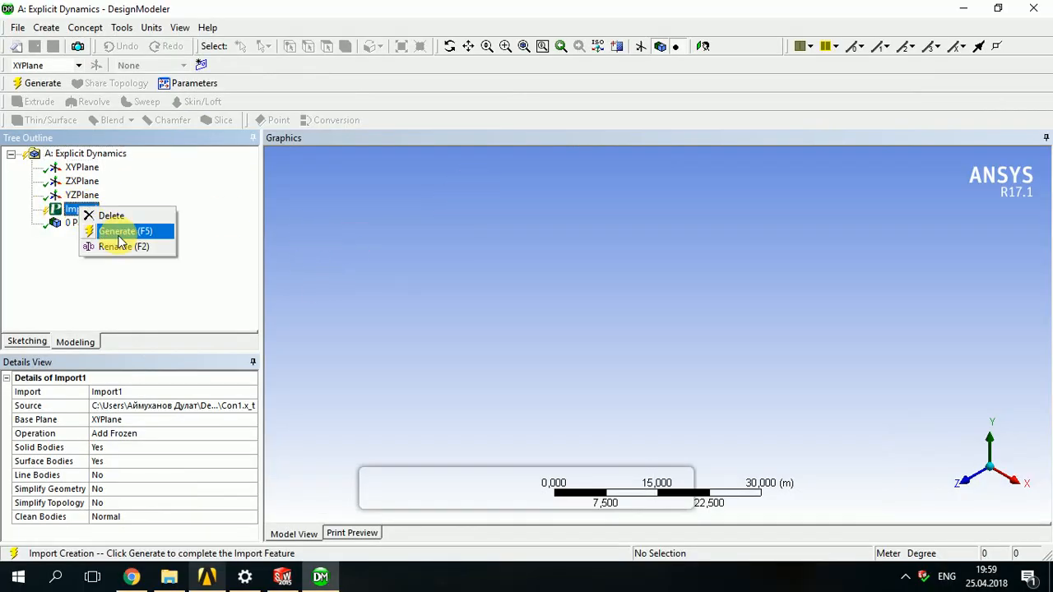
{"action": "left_click", "coordinate": [121, 237]}
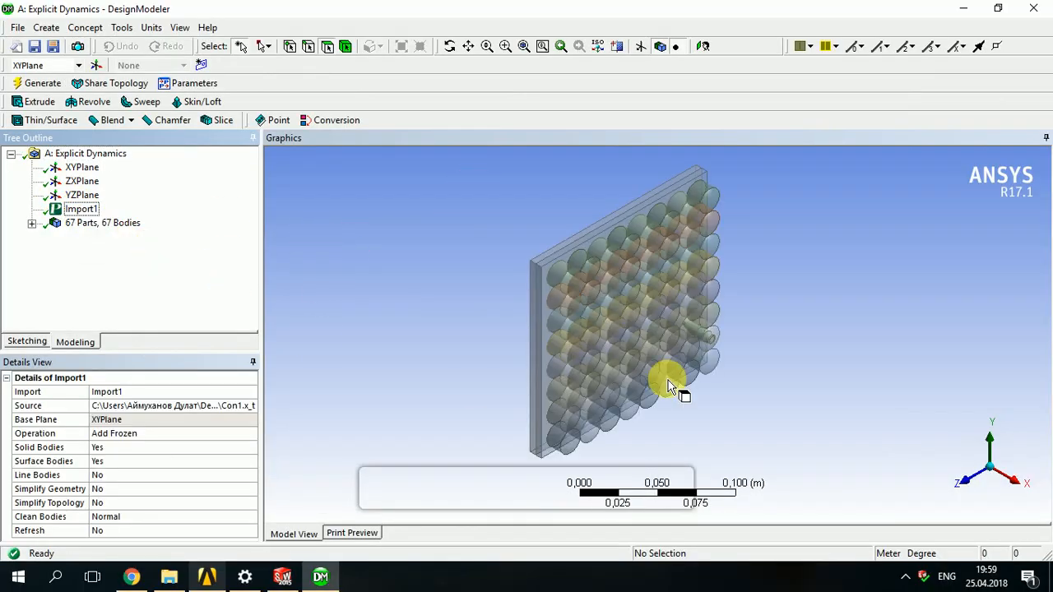
{"action": "middle_click_drag", "start_coordinate": [665, 384], "coordinate": [608, 298]}
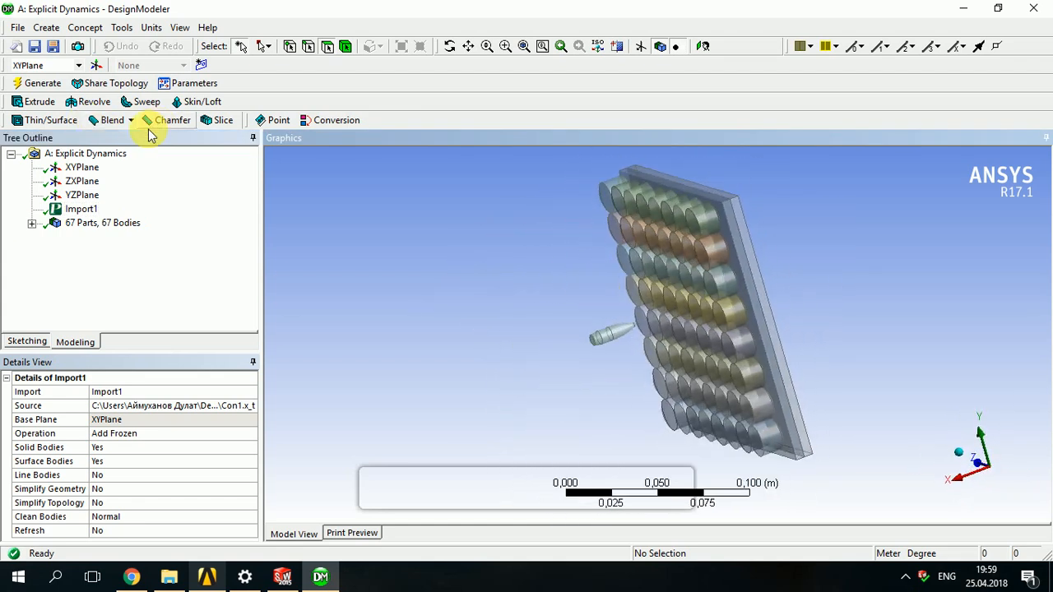
- Insert a Symmetry feature and set its number of planes to 2
{"action": "left_click", "coordinate": [121, 30]}
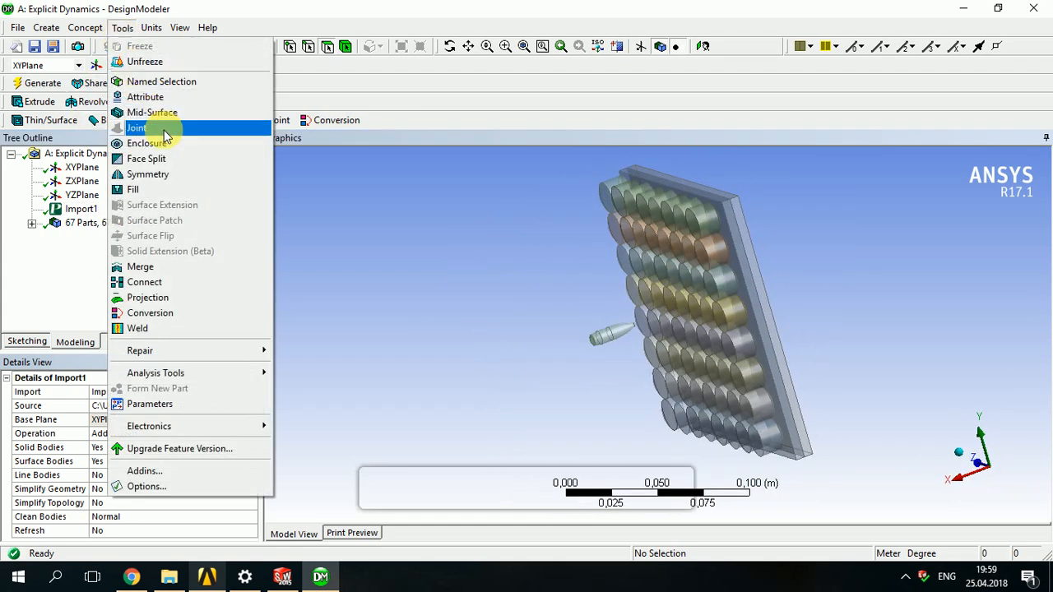
{"action": "left_click", "coordinate": [161, 176]}
{"action": "left_click", "coordinate": [132, 405]}
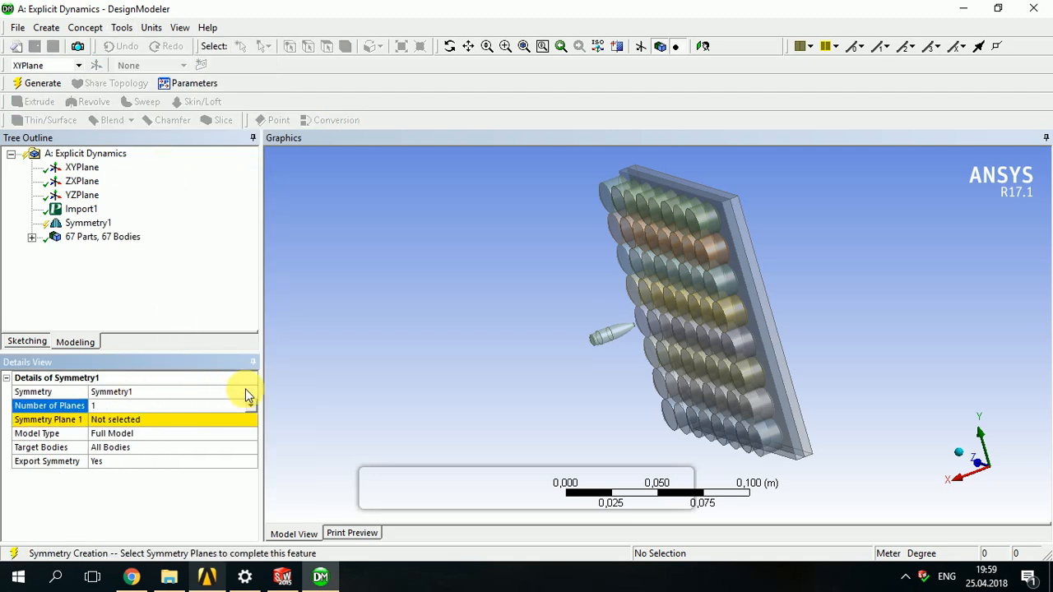
{"action": "left_click", "coordinate": [250, 406]}
- Assign ZXPlane as symmetry plane 1 and XYPlane as symmetry plane 2 of Symmetry1
{"action": "left_click", "coordinate": [130, 428]}
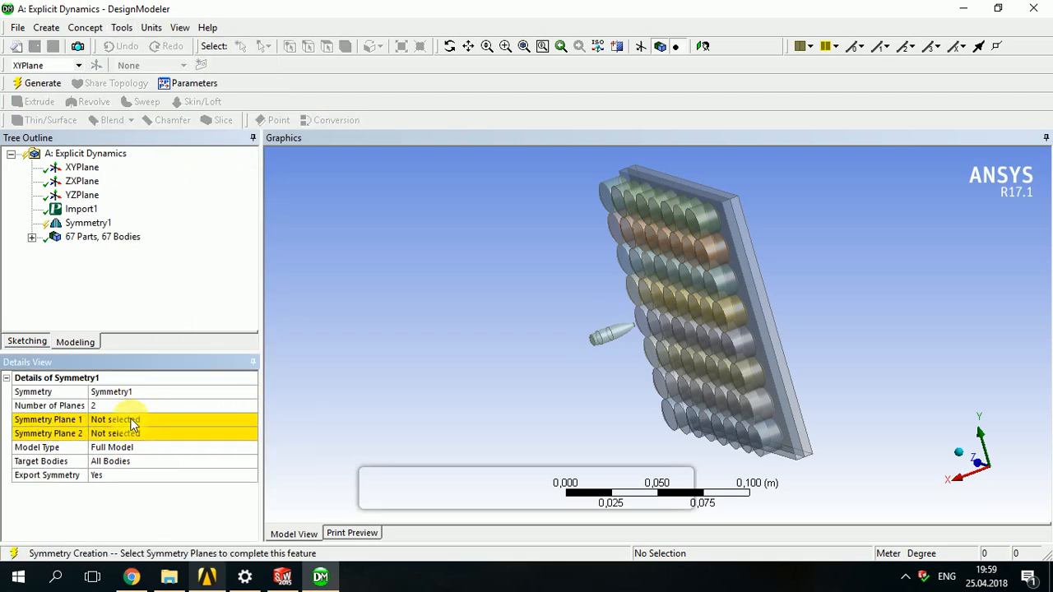
{"action": "left_click", "coordinate": [131, 420]}
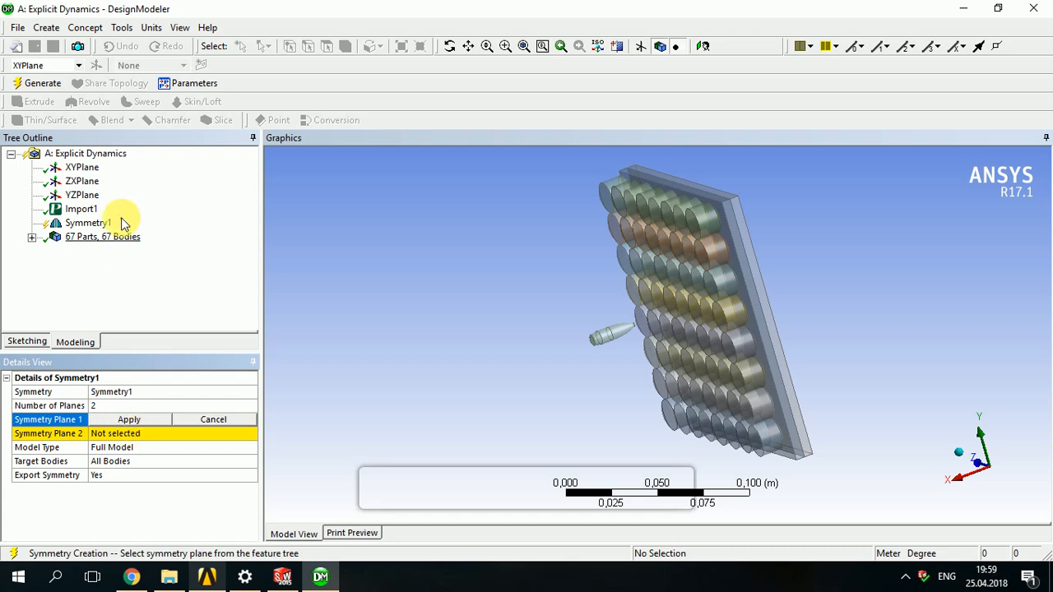
{"action": "middle_click_drag", "start_coordinate": [469, 303], "coordinate": [492, 295]}
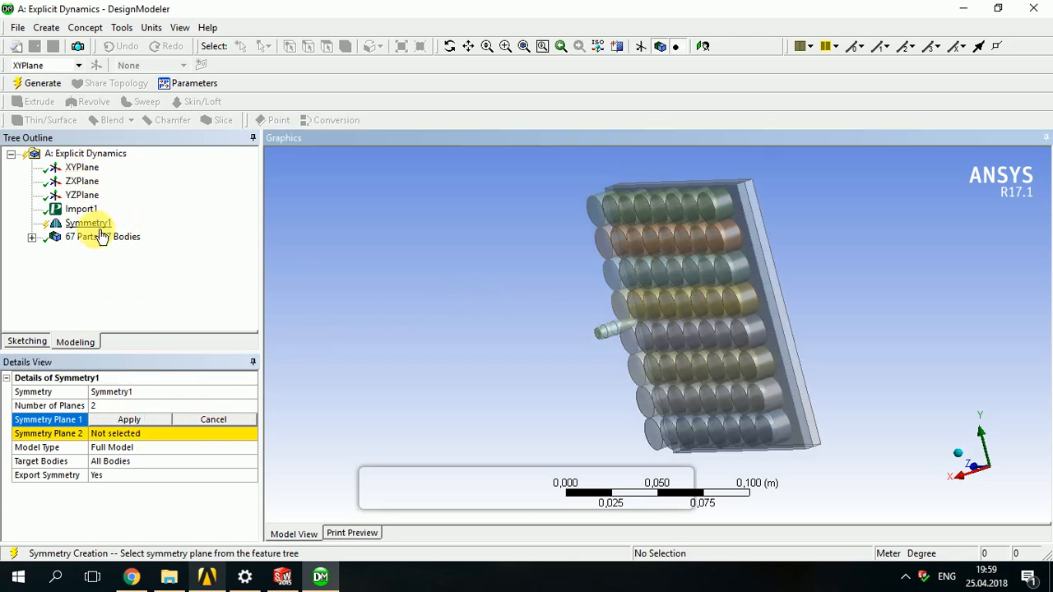
{"action": "left_click", "coordinate": [87, 184]}
{"action": "left_click", "coordinate": [130, 420]}
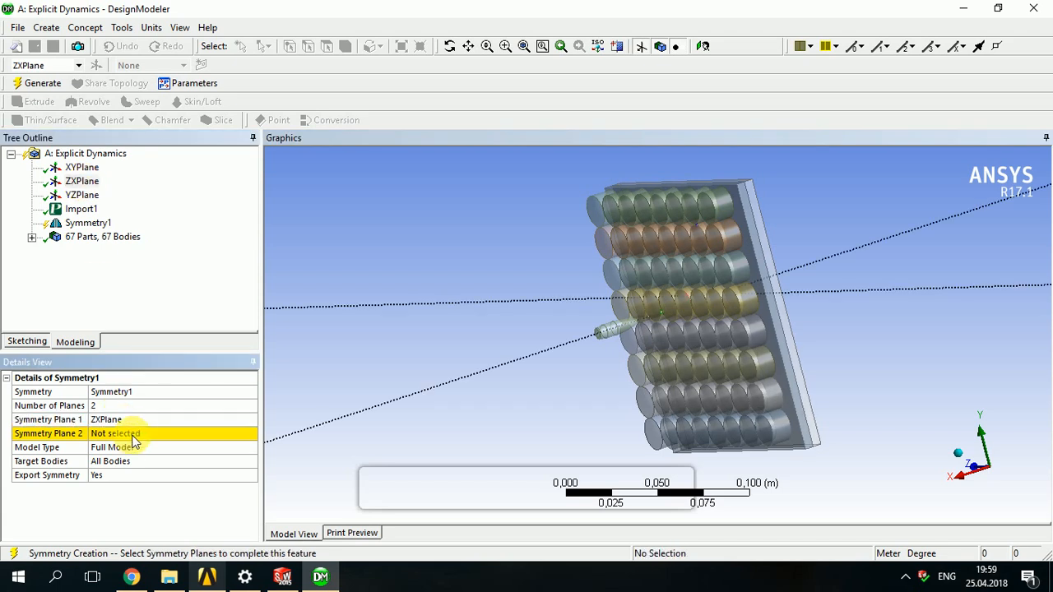
{"action": "left_click", "coordinate": [136, 434]}
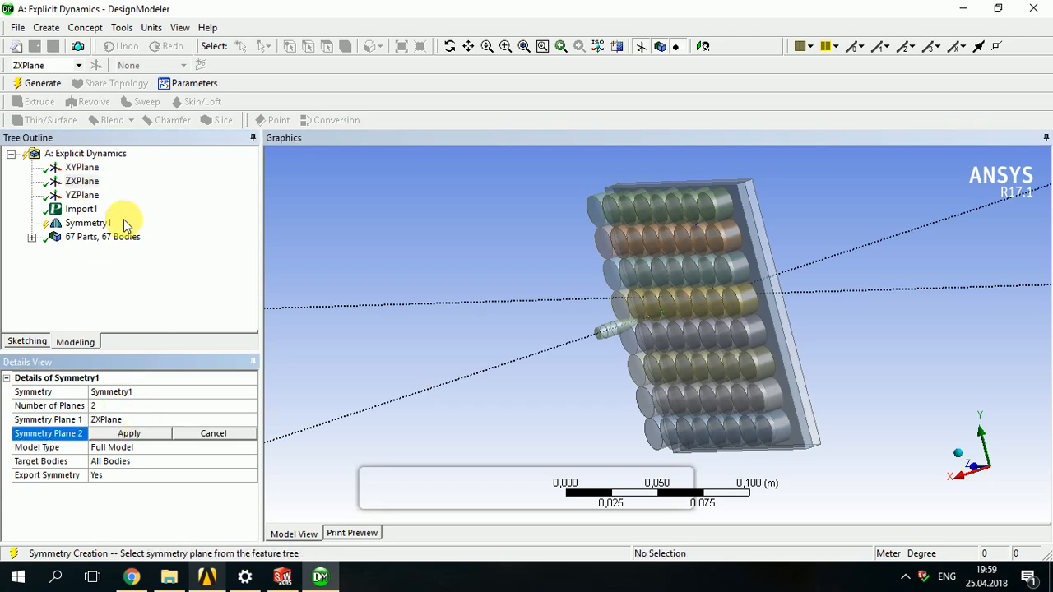
{"action": "left_click", "coordinate": [82, 167]}
{"action": "left_click", "coordinate": [125, 435]}
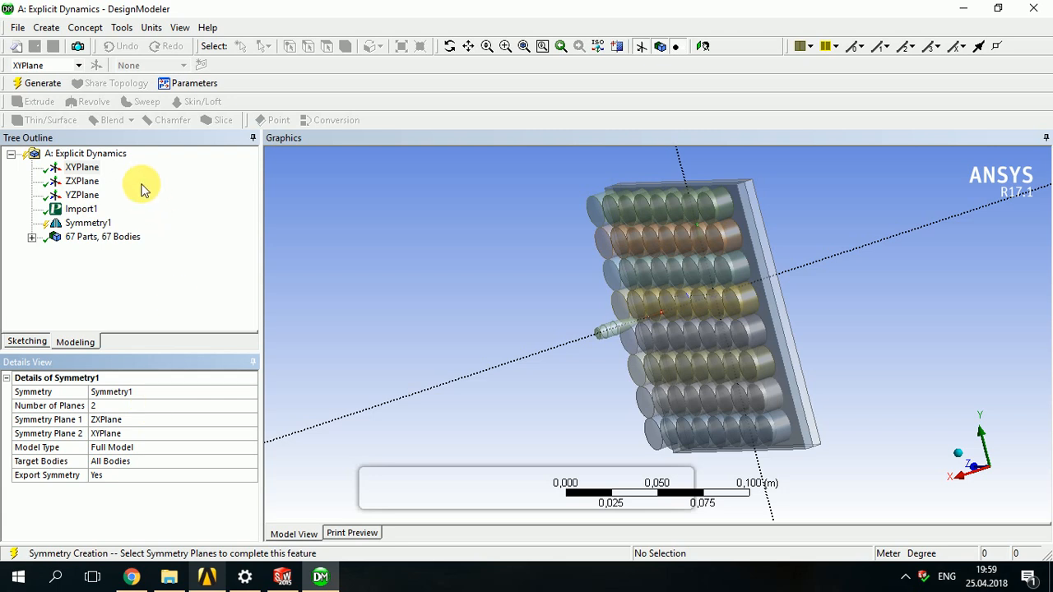
- Generate the Symmetry1 feature to cut the assembly along both symmetry planes
{"action": "right_click", "coordinate": [97, 229]}
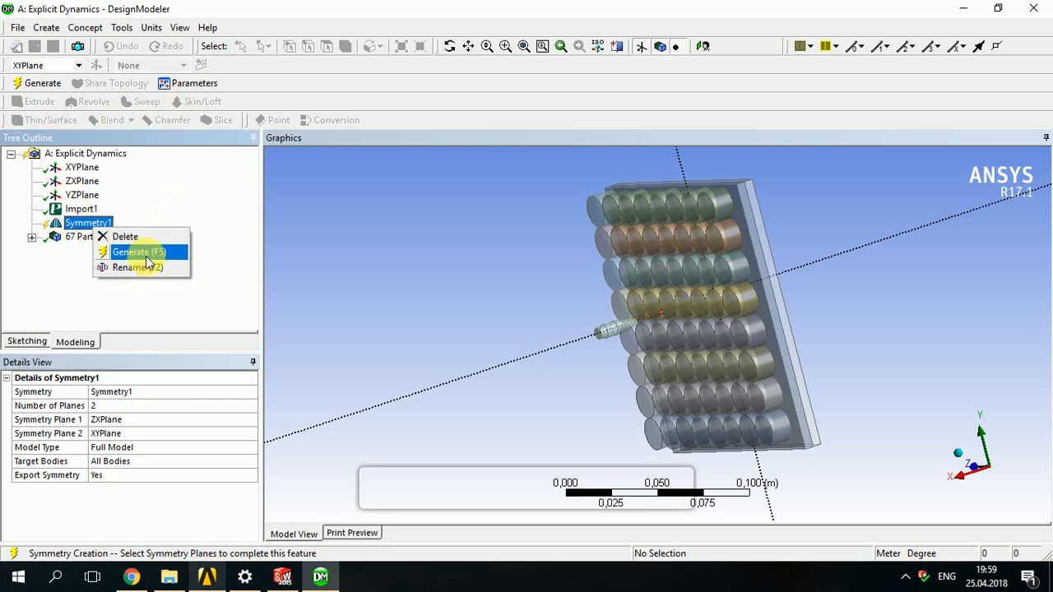
{"action": "left_click", "coordinate": [138, 252]}
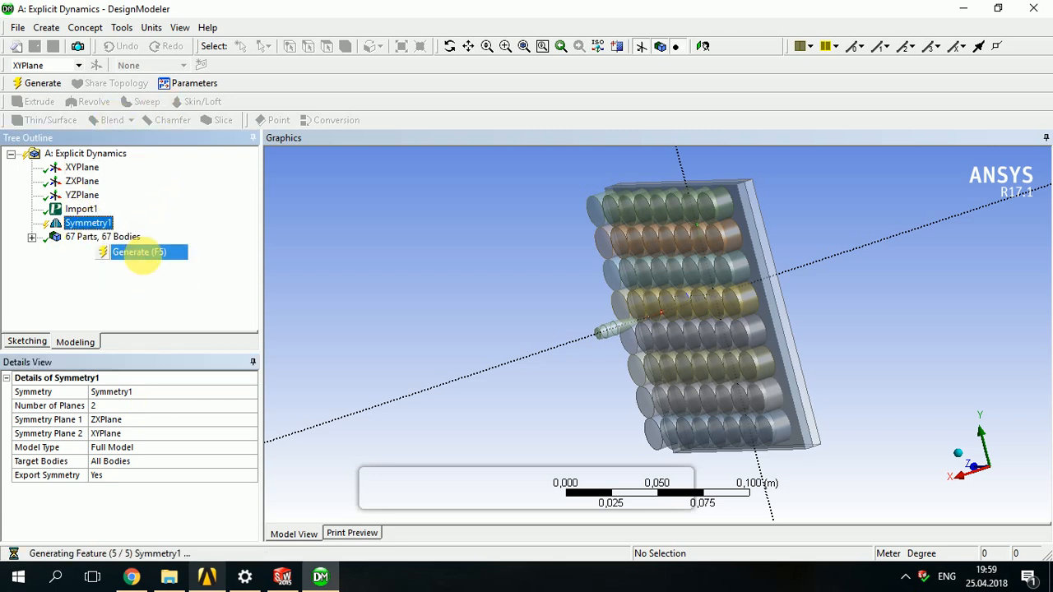
{"action": "middle_click_drag", "start_coordinate": [762, 283], "coordinate": [695, 218]}
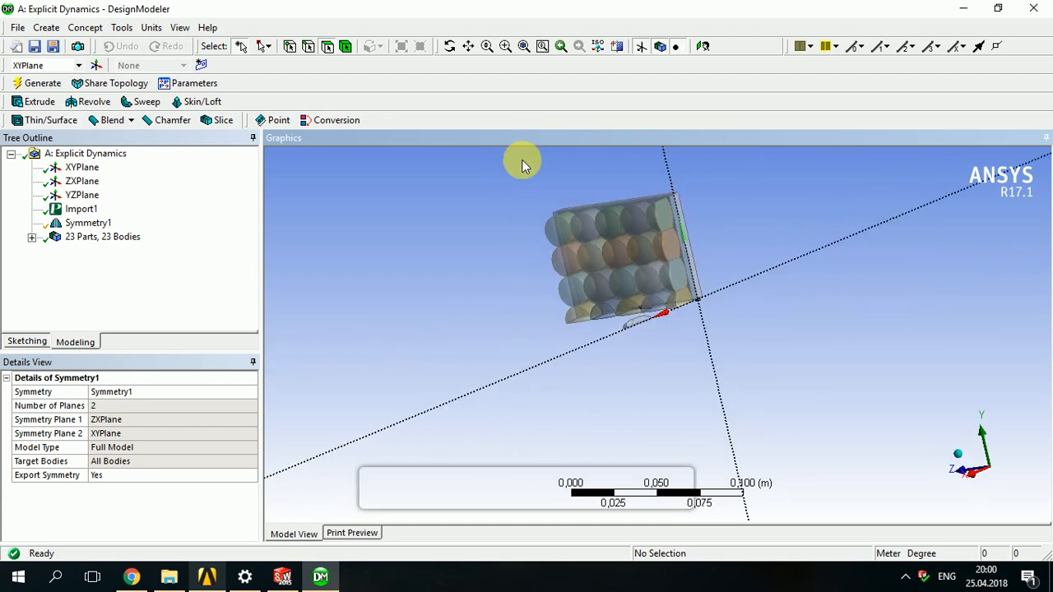
- Close DesignModeler, open the Explicit Dynamics system's Model in Mechanical, and view the cut assembly from the bullet side
{"action": "left_click", "coordinate": [1041, 15]}
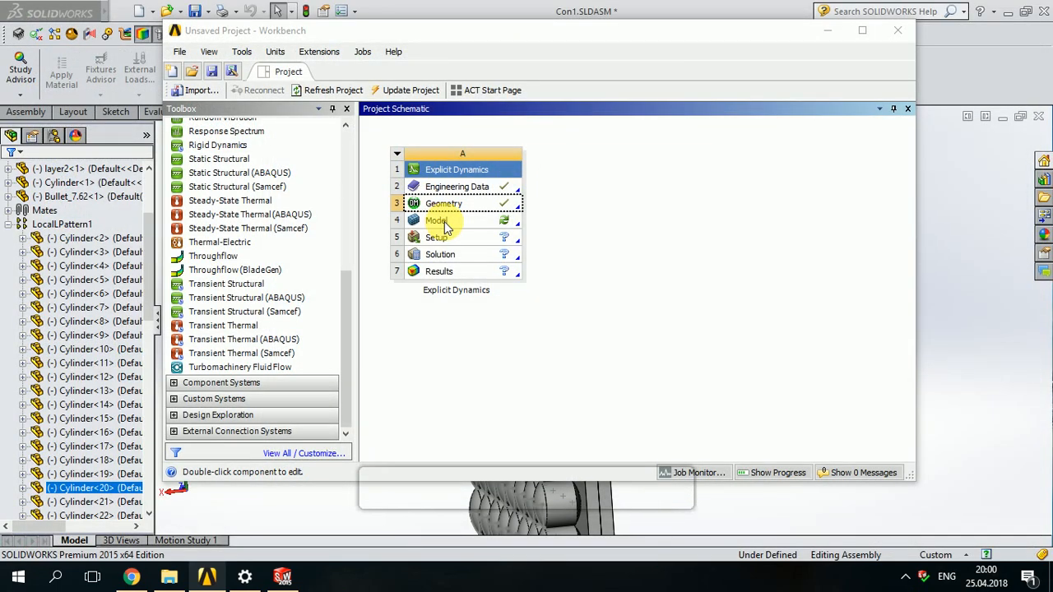
{"action": "double_click", "coordinate": [440, 221]}
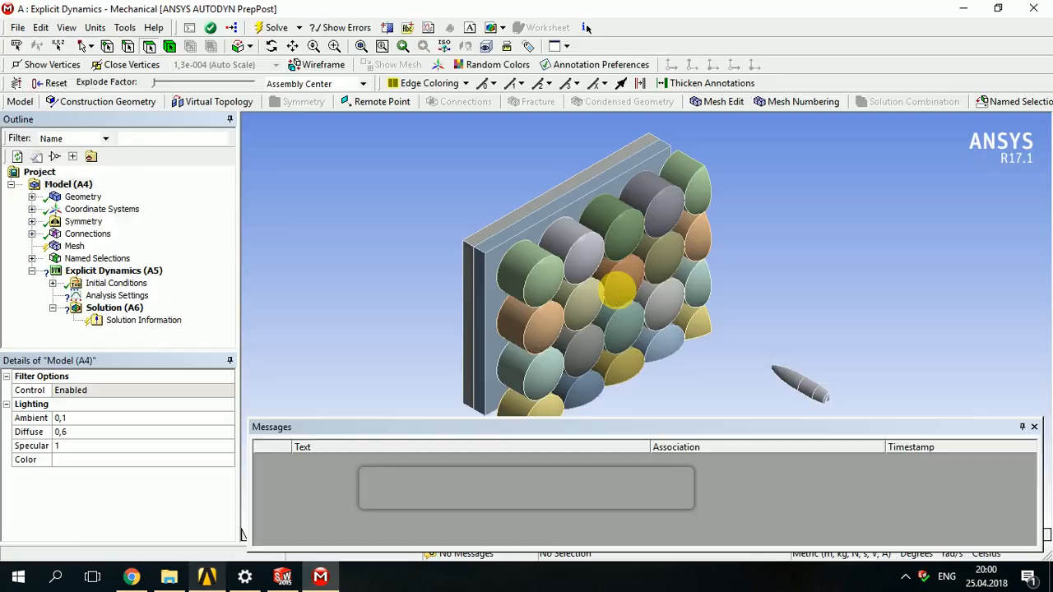
{"action": "middle_click_drag", "start_coordinate": [622, 287], "coordinate": [535, 295]}
{"action": "scroll", "coordinate": [567, 308], "scroll_direction": "down", "scroll_amount": 3}
{"action": "scroll", "coordinate": [650, 337], "scroll_direction": "up", "scroll_amount": 3}
{"action": "scroll", "coordinate": [656, 330], "scroll_direction": "down", "scroll_amount": 7}
{"action": "middle_click_drag", "start_coordinate": [658, 316], "coordinate": [717, 345]}
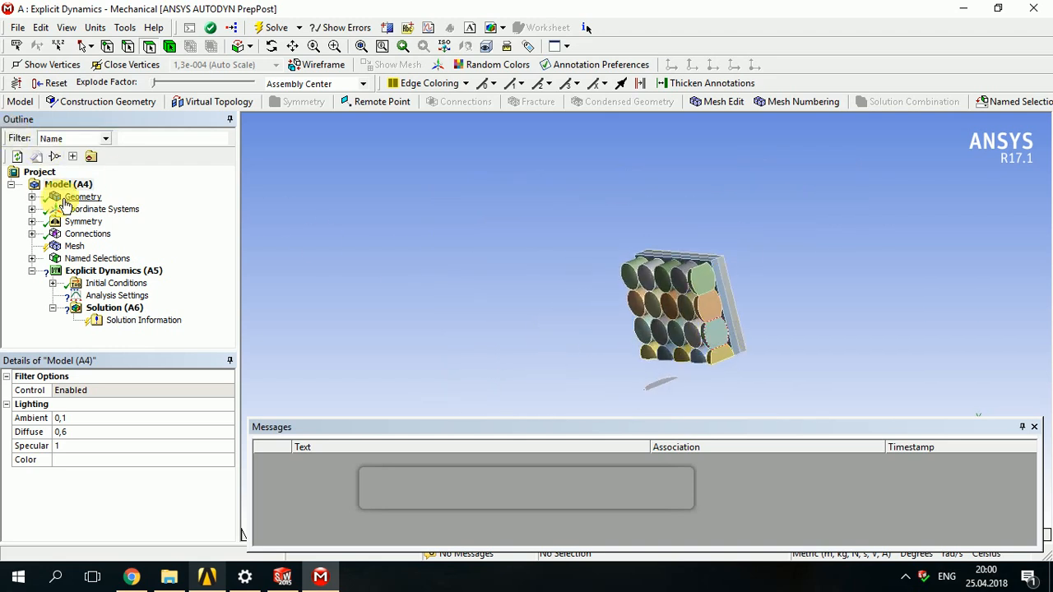
- Assign the material TI 6%AL4%V to the layer1 and layer2 backing plates
{"action": "left_click", "coordinate": [31, 196]}
{"action": "left_click", "coordinate": [98, 185]}
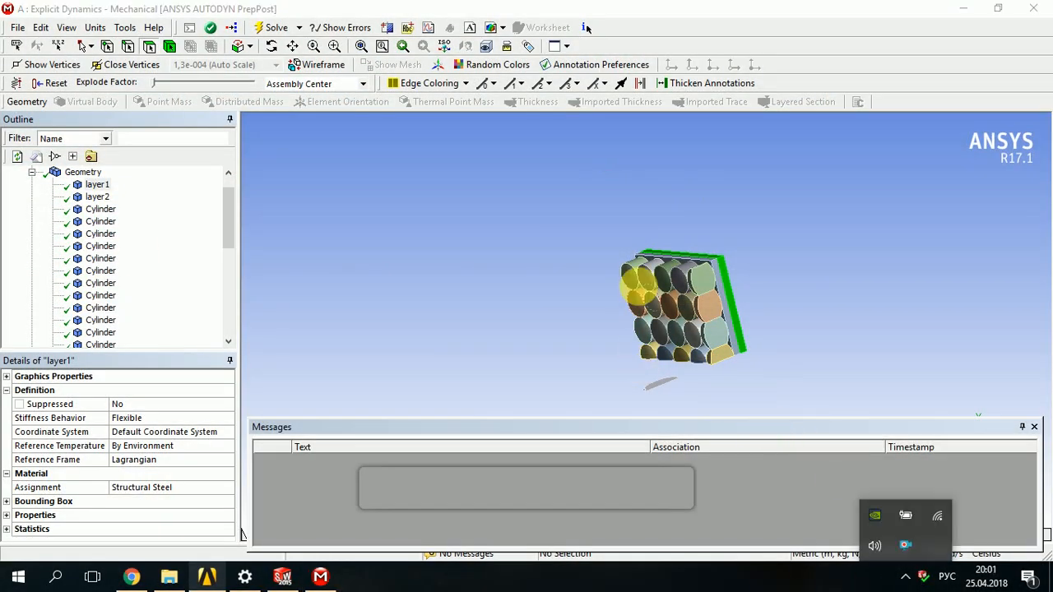
{"action": "scroll", "coordinate": [650, 305], "scroll_direction": "down", "scroll_amount": 1}
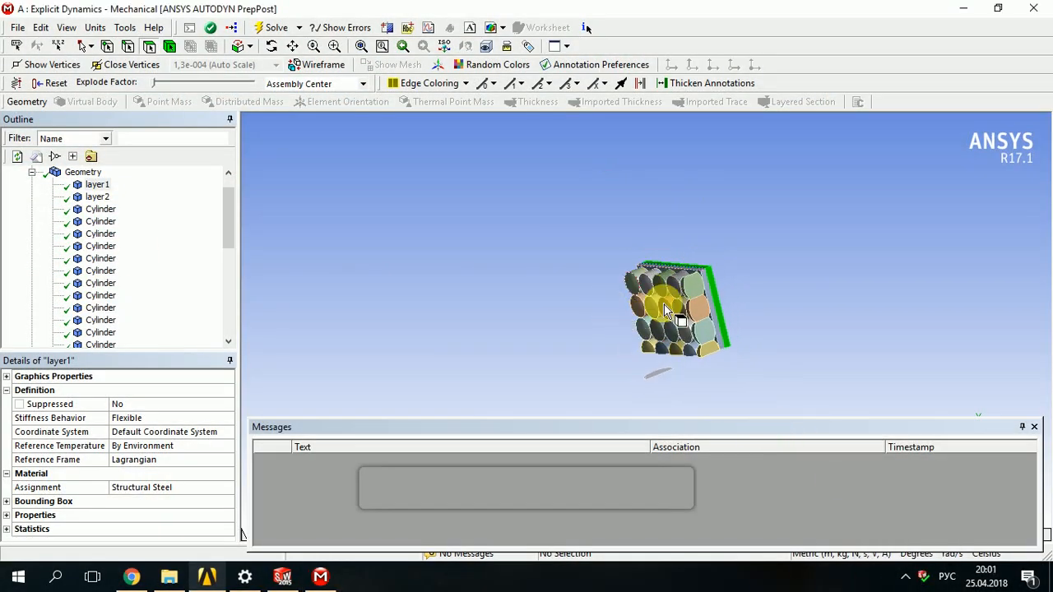
{"action": "middle_click_drag", "start_coordinate": [668, 311], "coordinate": [686, 293]}
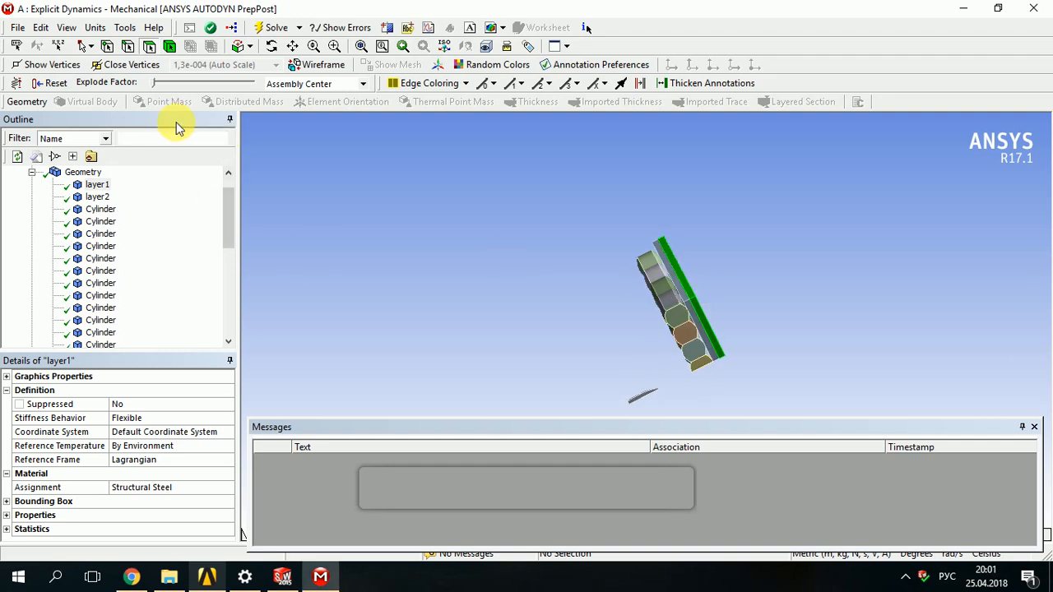
{"action": "left_click", "coordinate": [97, 197], "text": "ctrl"}
{"action": "left_click", "coordinate": [231, 490]}
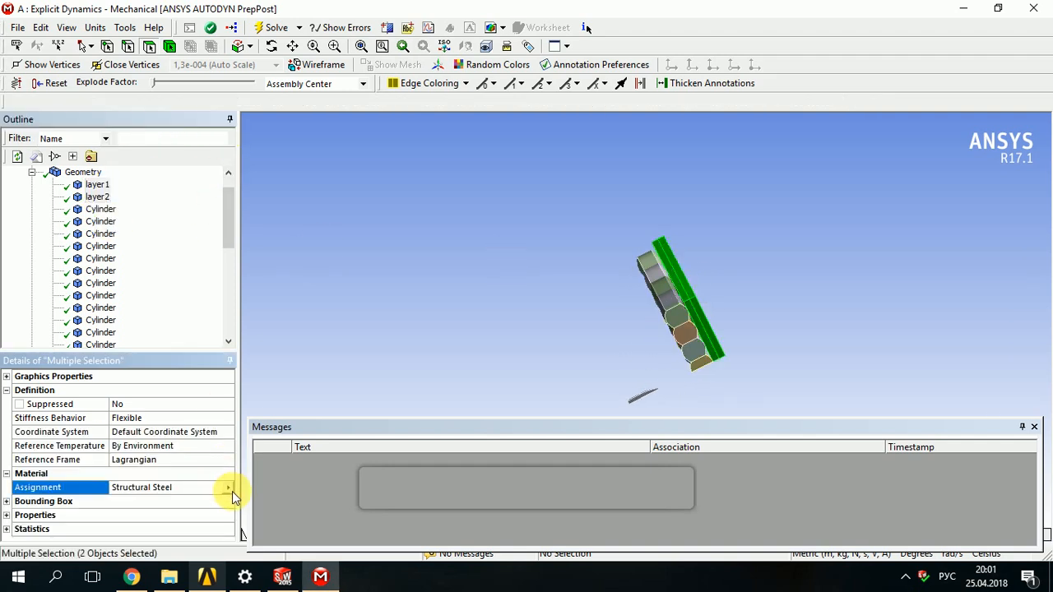
{"action": "left_click", "coordinate": [228, 488]}
{"action": "left_click", "coordinate": [284, 485]}
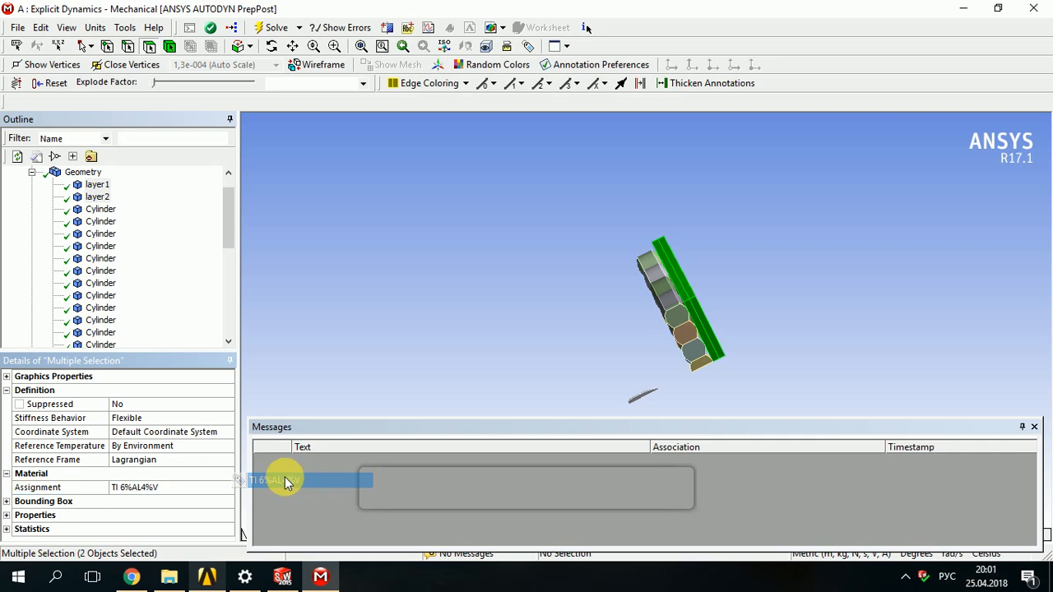
- Select all the Cylinder bodies in the geometry and assign them the material AL2O3 CERA
{"action": "left_click", "coordinate": [116, 211]}
{"action": "left_click", "coordinate": [104, 234], "text": "ctrl"}
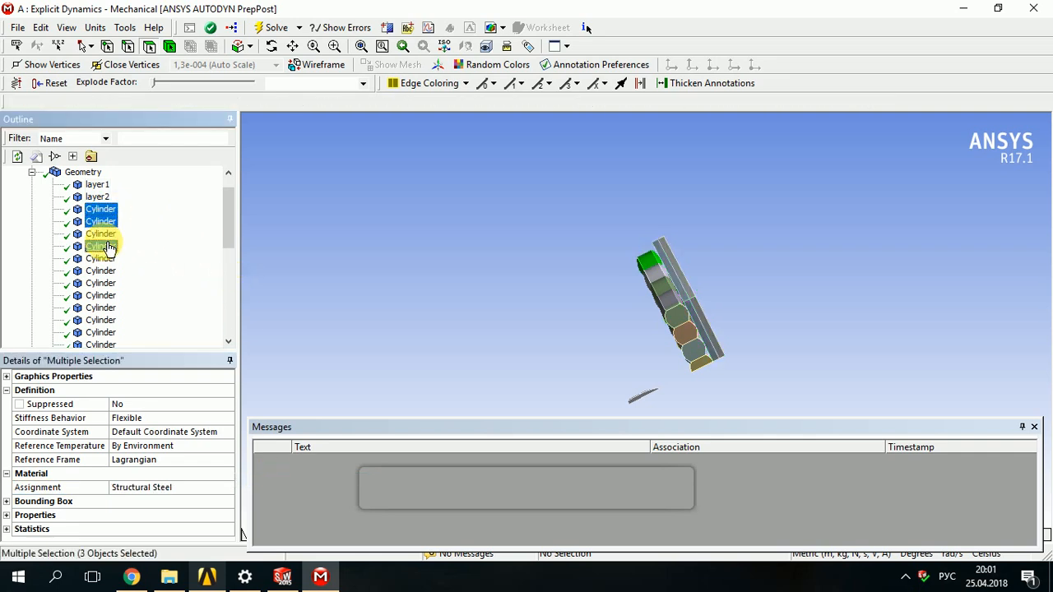
{"action": "left_click", "coordinate": [104, 246], "text": "ctrl"}
{"action": "left_click", "coordinate": [107, 222], "text": "ctrl"}
{"action": "left_click", "coordinate": [107, 259], "text": "ctrl"}
{"action": "left_click", "coordinate": [108, 271], "text": "ctrl"}
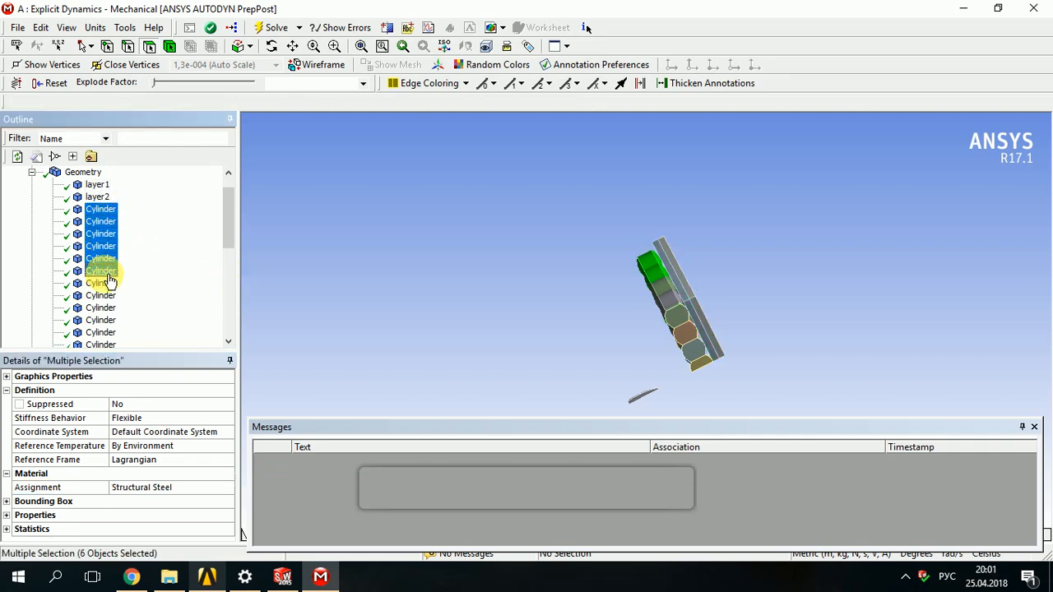
{"action": "left_click", "coordinate": [108, 283], "text": "ctrl"}
{"action": "left_click", "coordinate": [108, 295], "text": "ctrl"}
{"action": "left_click", "coordinate": [109, 308], "text": "ctrl"}
{"action": "left_click", "coordinate": [108, 319], "text": "ctrl"}
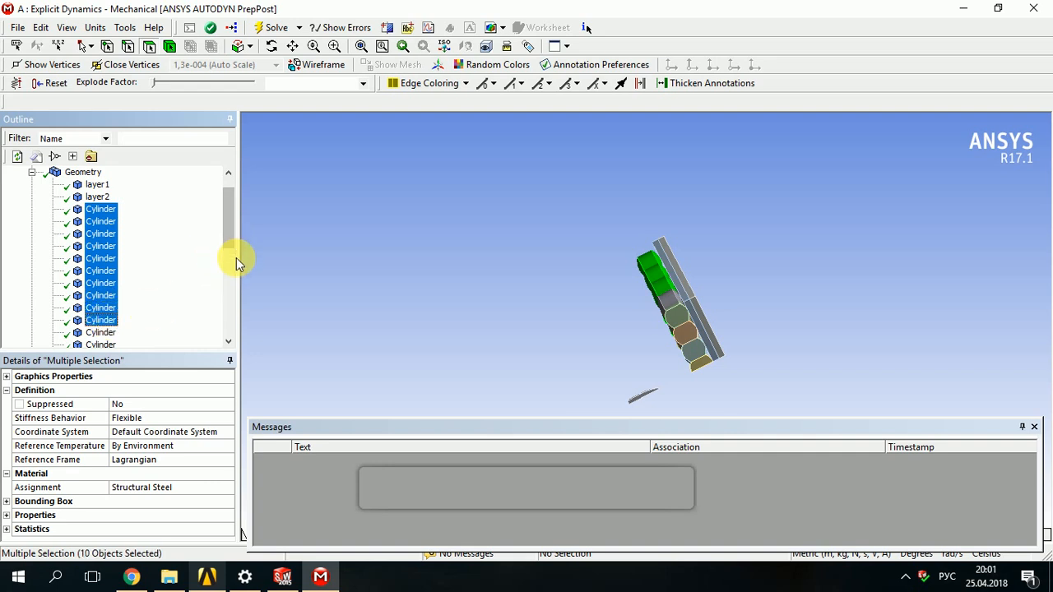
{"action": "left_click_drag", "start_coordinate": [229, 230], "coordinate": [226, 273]}
{"action": "left_click", "coordinate": [108, 209], "text": "ctrl"}
{"action": "left_click", "coordinate": [107, 221], "text": "ctrl"}
{"action": "left_click", "coordinate": [108, 234], "text": "ctrl"}
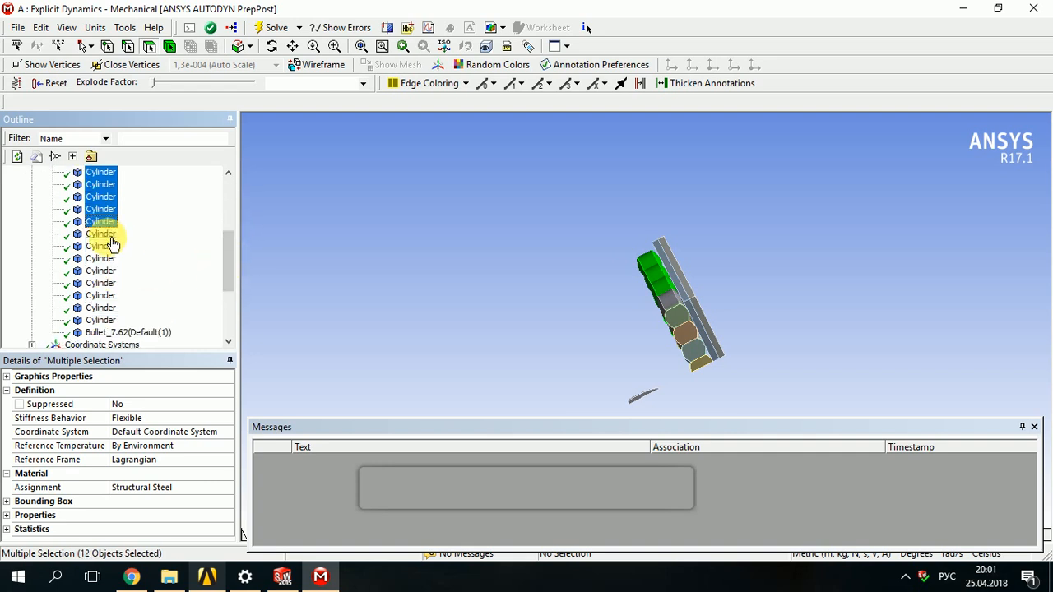
{"action": "left_click", "coordinate": [108, 246], "text": "ctrl"}
{"action": "left_click", "coordinate": [107, 258], "text": "ctrl"}
{"action": "left_click", "coordinate": [107, 271], "text": "ctrl"}
{"action": "left_click", "coordinate": [107, 283], "text": "ctrl"}
{"action": "left_click", "coordinate": [106, 295], "text": "ctrl"}
{"action": "left_click", "coordinate": [105, 307], "text": "ctrl"}
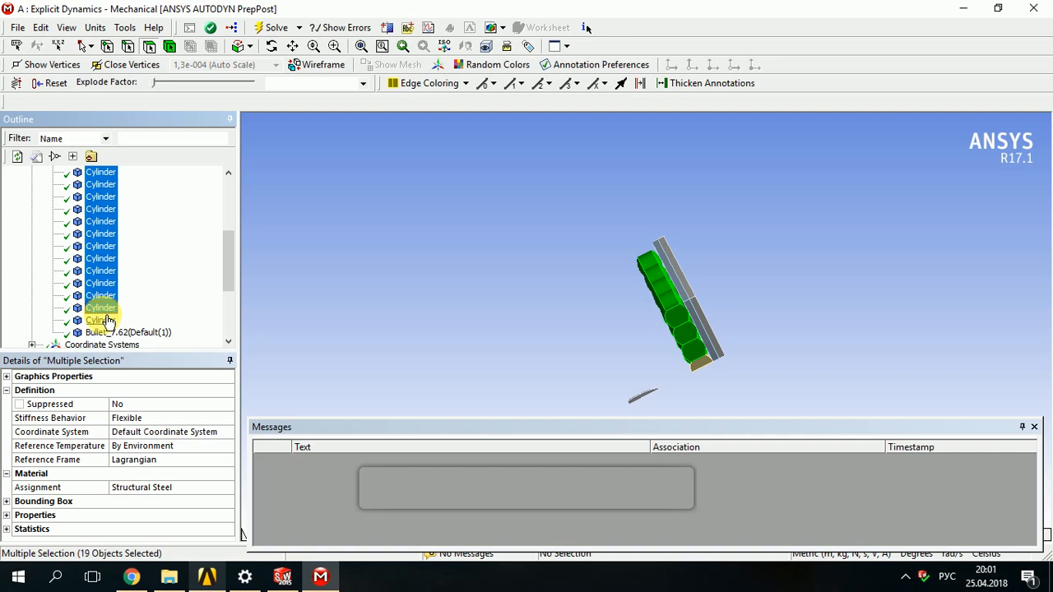
{"action": "left_click", "coordinate": [104, 320], "text": "ctrl"}
{"action": "left_click", "coordinate": [206, 491]}
{"action": "left_click", "coordinate": [229, 489]}
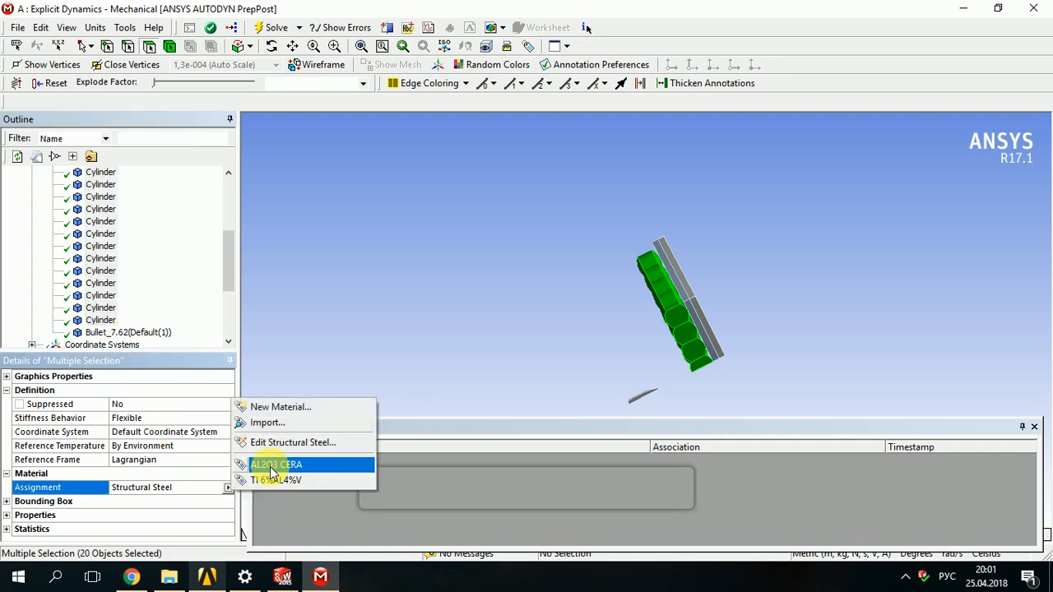
{"action": "left_click", "coordinate": [272, 463]}
- Check the material assignment of the Bullet_7.62 body and collapse the geometry list
{"action": "left_click", "coordinate": [228, 285]}
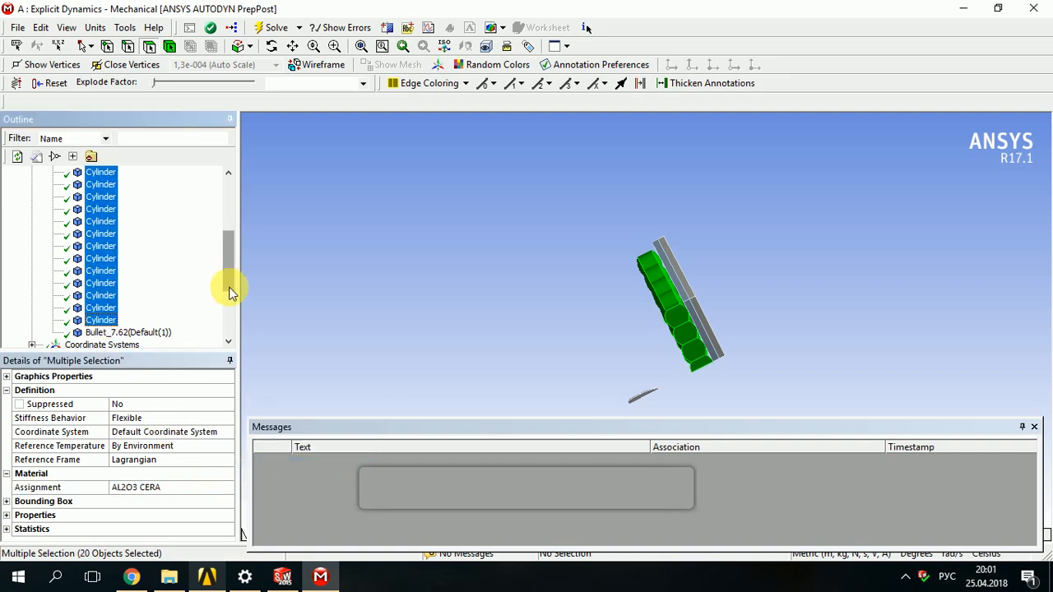
{"action": "left_click", "coordinate": [131, 332]}
{"action": "middle_click_drag", "start_coordinate": [794, 354], "coordinate": [799, 310]}
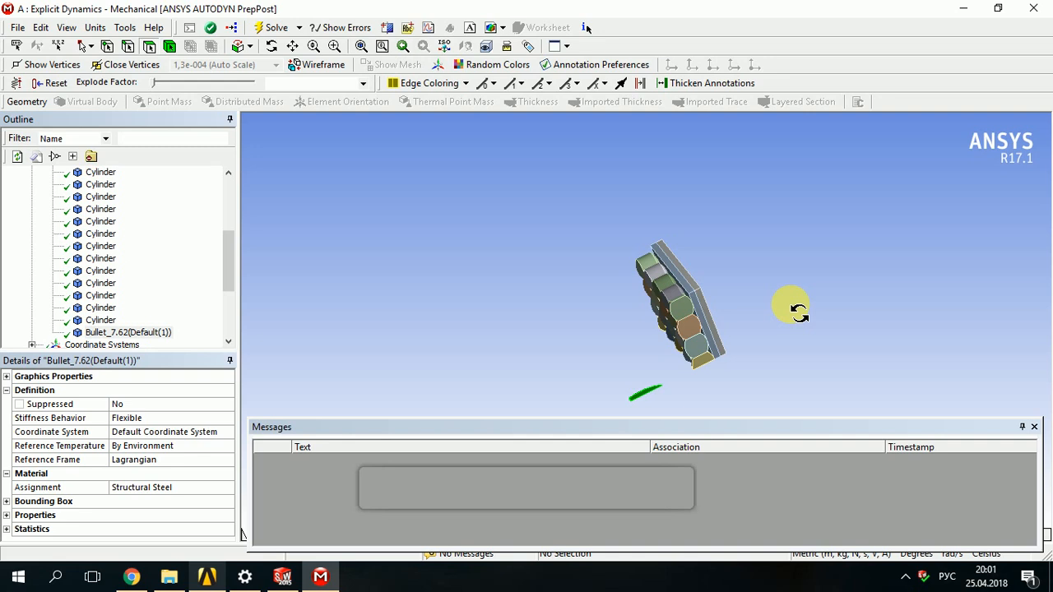
{"action": "left_click", "coordinate": [137, 490]}
{"action": "scroll", "coordinate": [181, 234], "scroll_direction": "up", "scroll_amount": 5}
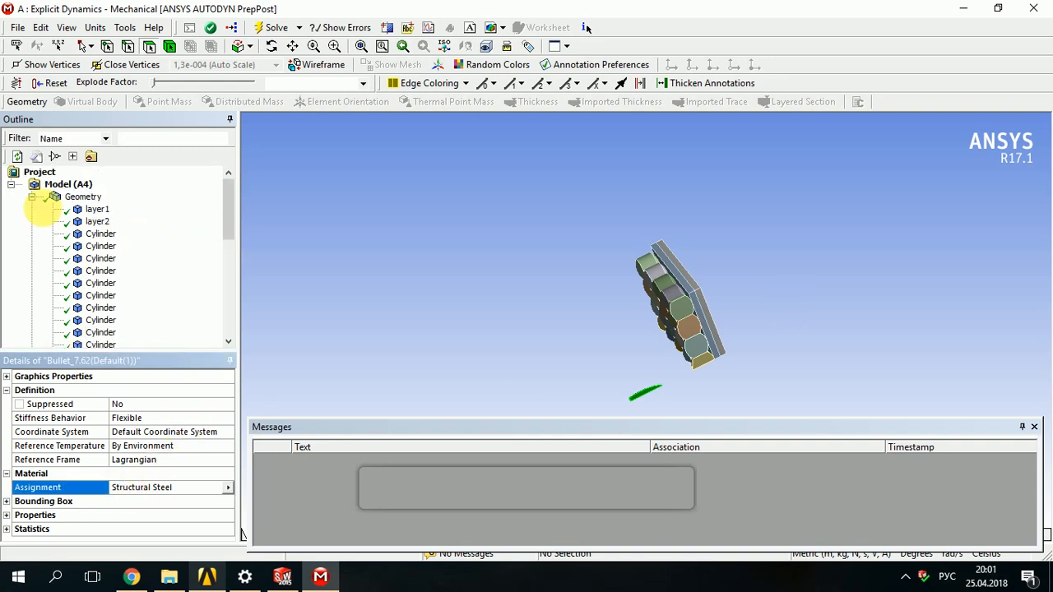
{"action": "left_click", "coordinate": [32, 197]}
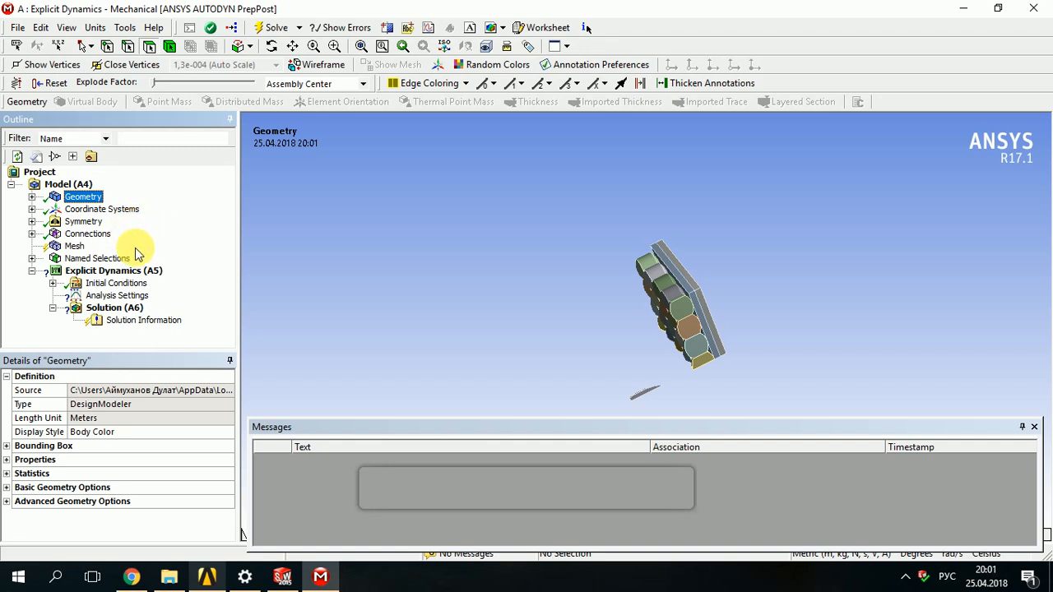
- Insert a Velocity initial condition and scope it to the bullet body
{"action": "left_click", "coordinate": [134, 284]}
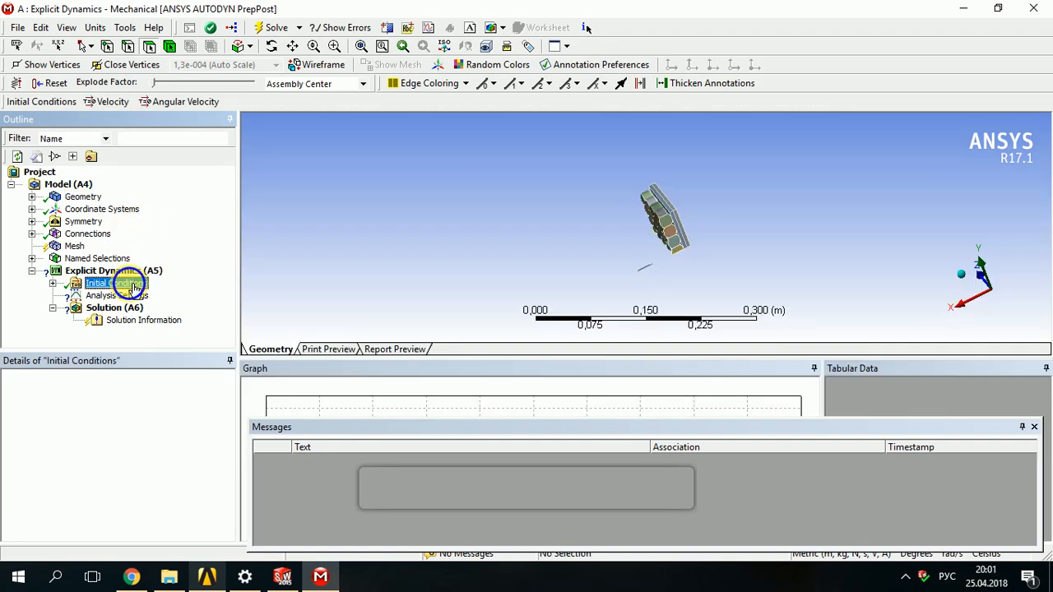
{"action": "right_click", "coordinate": [132, 285]}
{"action": "mouse_move", "coordinate": [189, 300]}
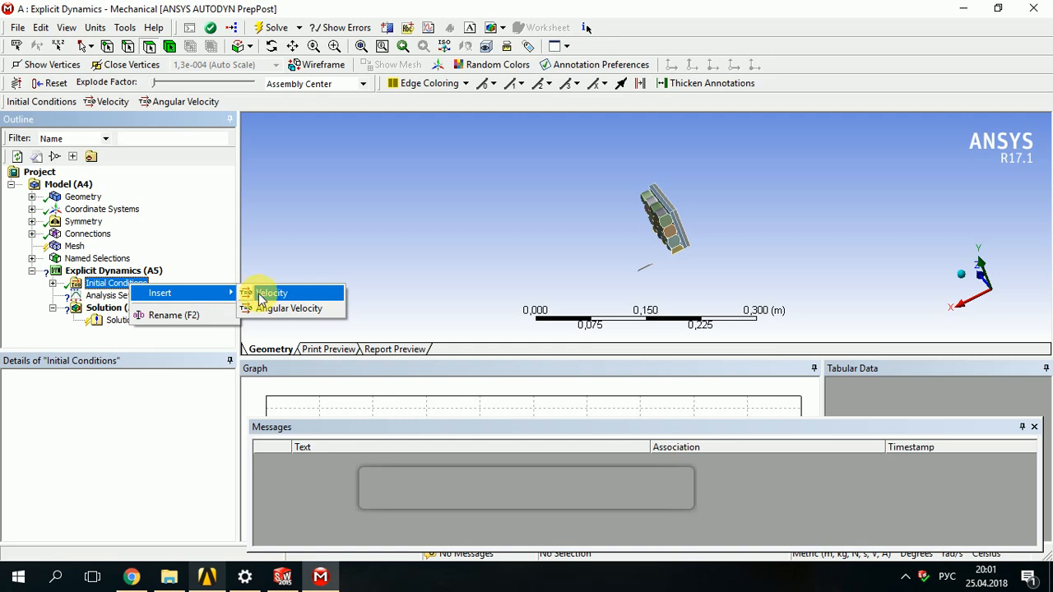
{"action": "left_click", "coordinate": [268, 294]}
{"action": "middle_click_drag", "start_coordinate": [697, 390], "coordinate": [670, 384]}
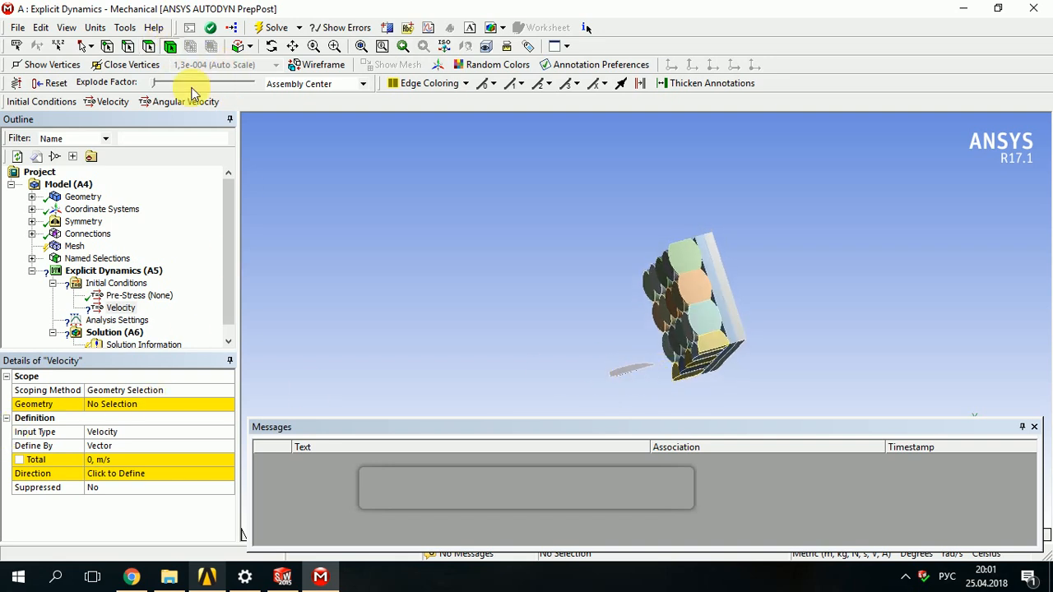
{"action": "left_click", "coordinate": [625, 380]}
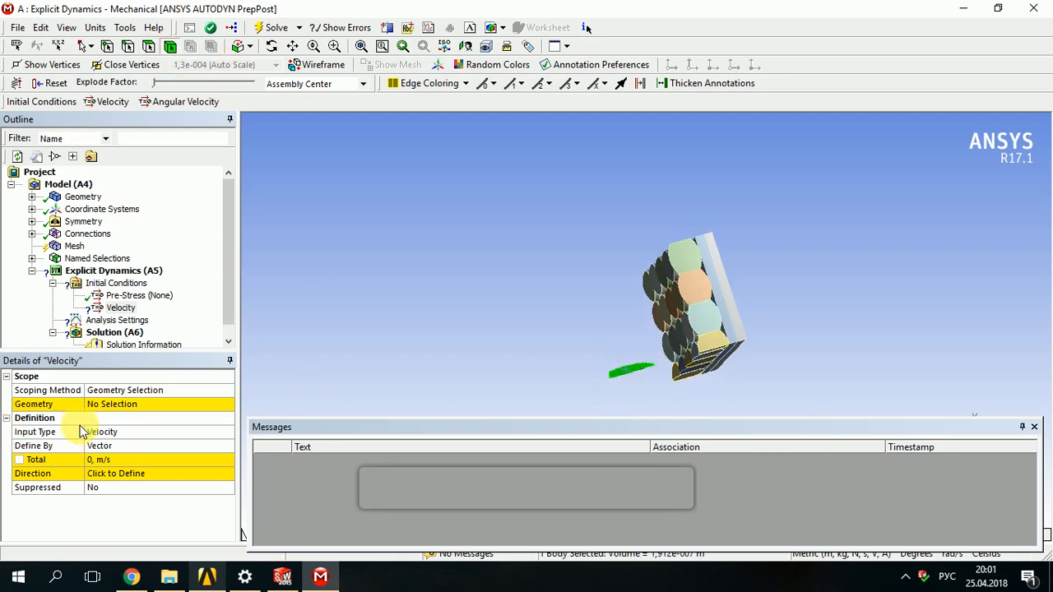
{"action": "left_click", "coordinate": [105, 404]}
{"action": "left_click", "coordinate": [118, 404]}
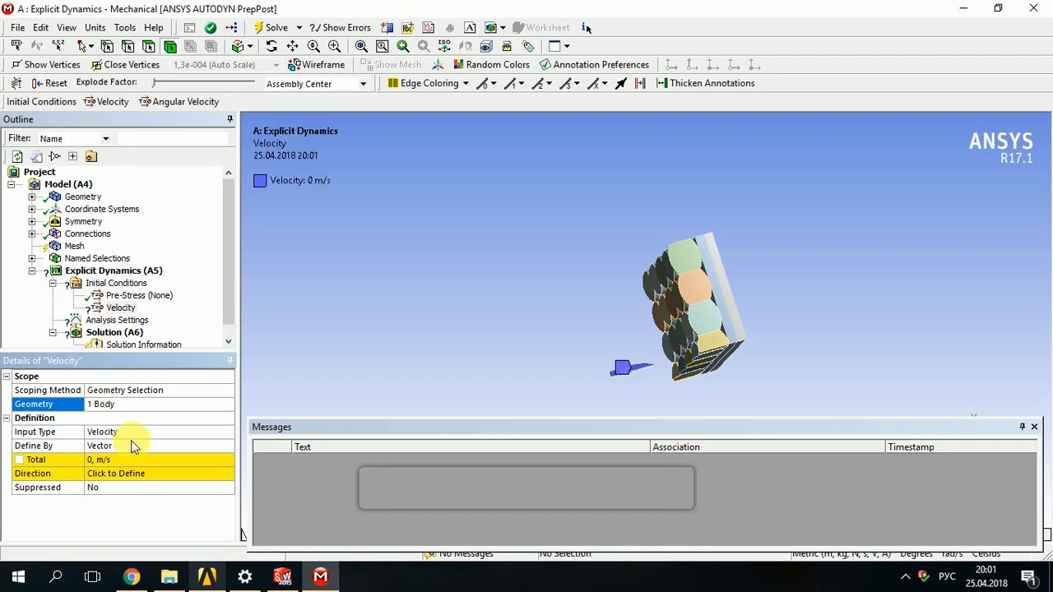
{"action": "key", "text": "XF86AudioLowerVolume"}
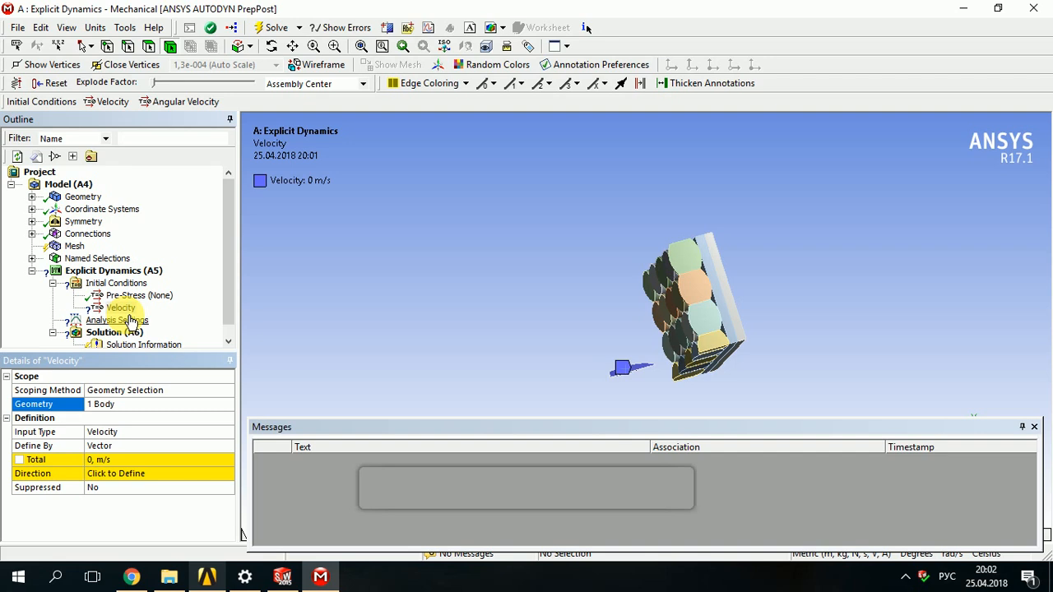
- Insert an Equivalent (von-Mises) stress result for all bodies under the solution
{"action": "left_click_drag", "start_coordinate": [230, 285], "coordinate": [230, 294]}
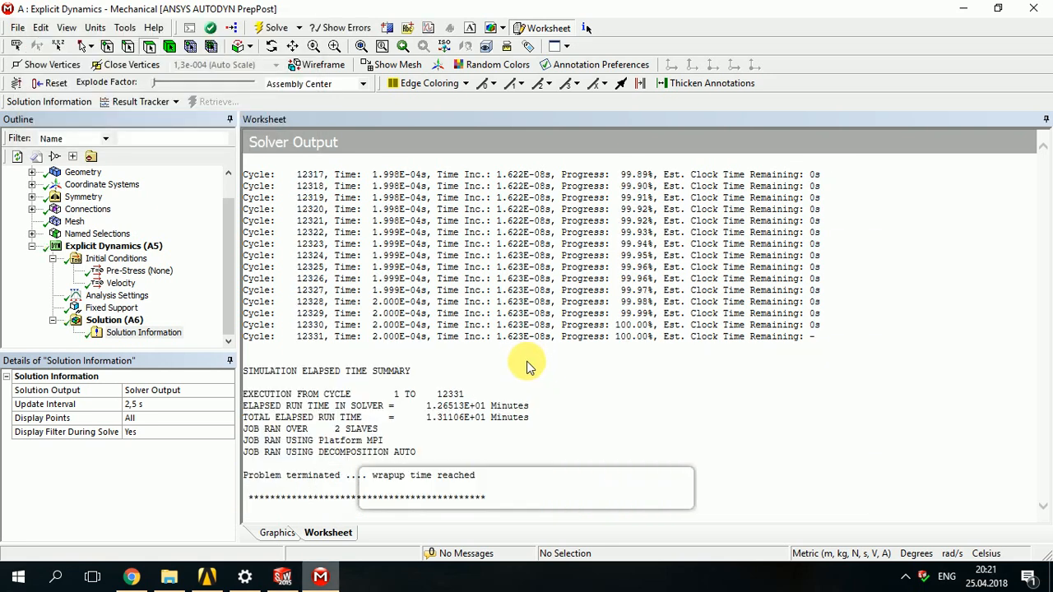
{"action": "left_click", "coordinate": [211, 265]}
{"action": "left_click", "coordinate": [114, 320]}
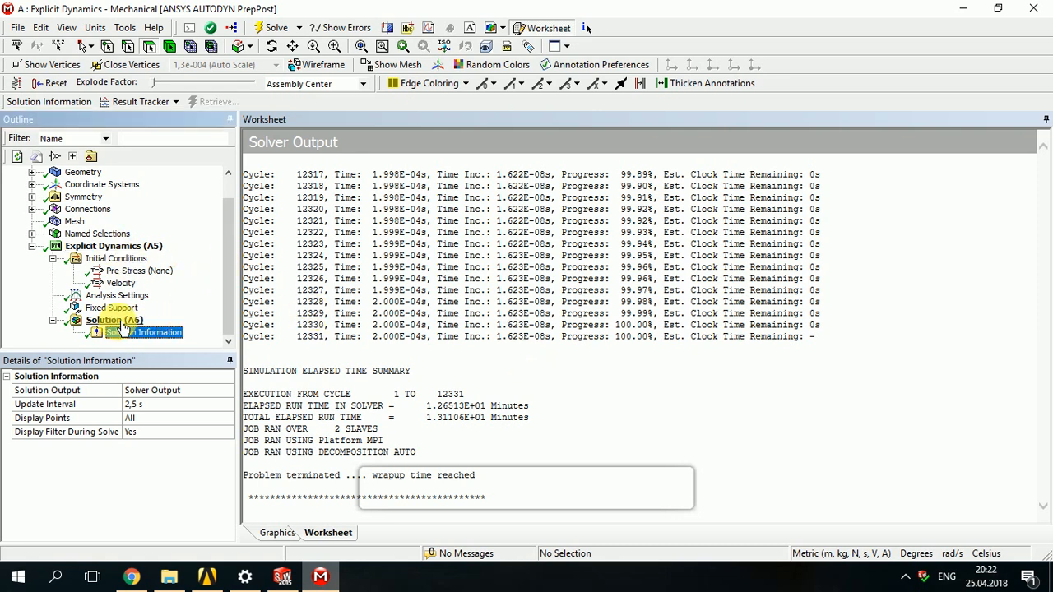
{"action": "middle_click_drag", "start_coordinate": [601, 219], "coordinate": [752, 275]}
{"action": "right_click", "coordinate": [118, 323]}
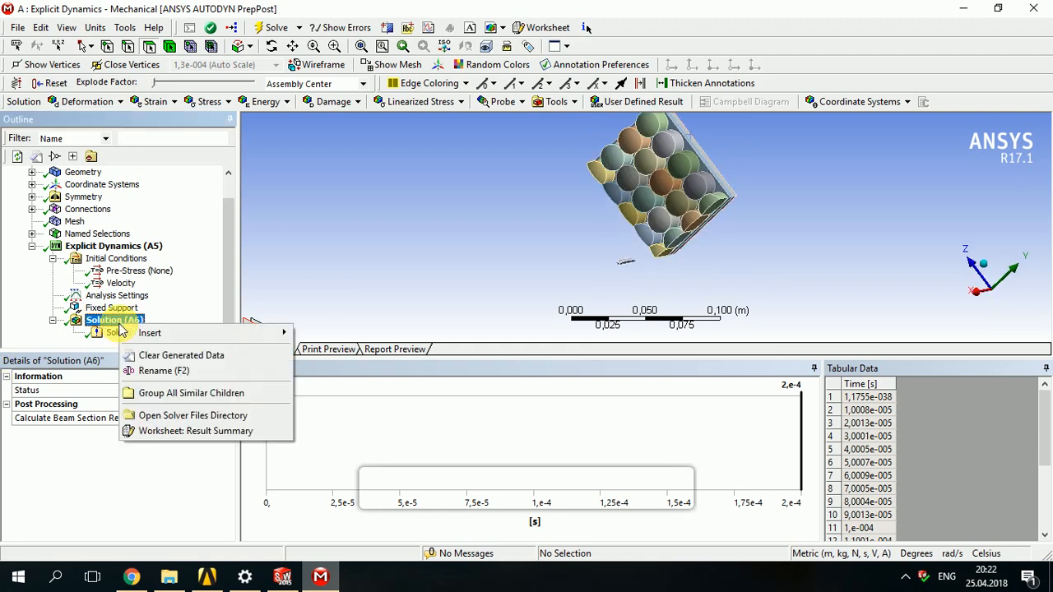
{"action": "mouse_move", "coordinate": [214, 337]}
{"action": "mouse_move", "coordinate": [336, 334]}
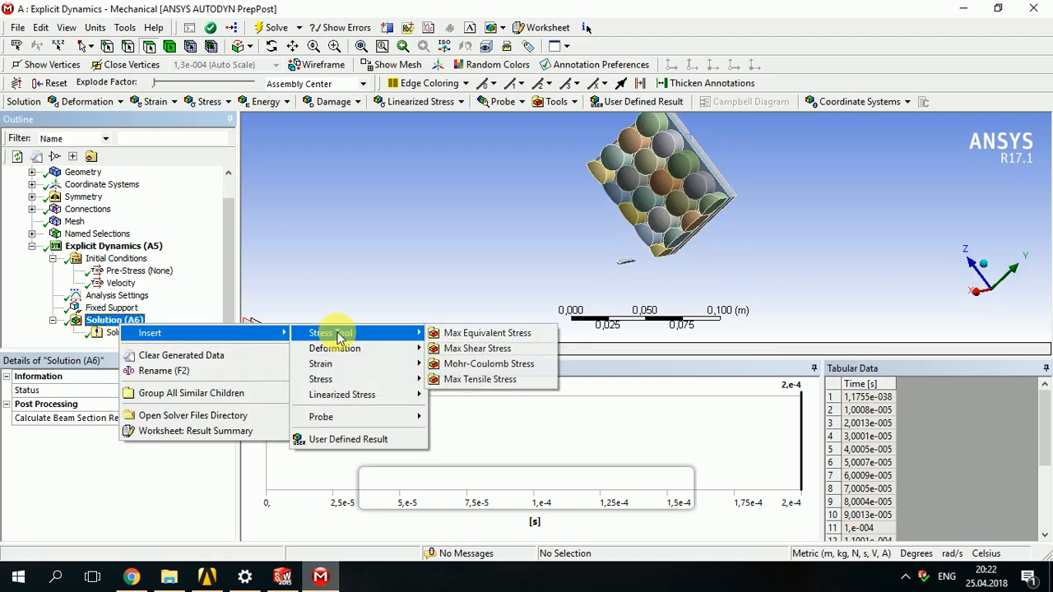
{"action": "left_click", "coordinate": [230, 280]}
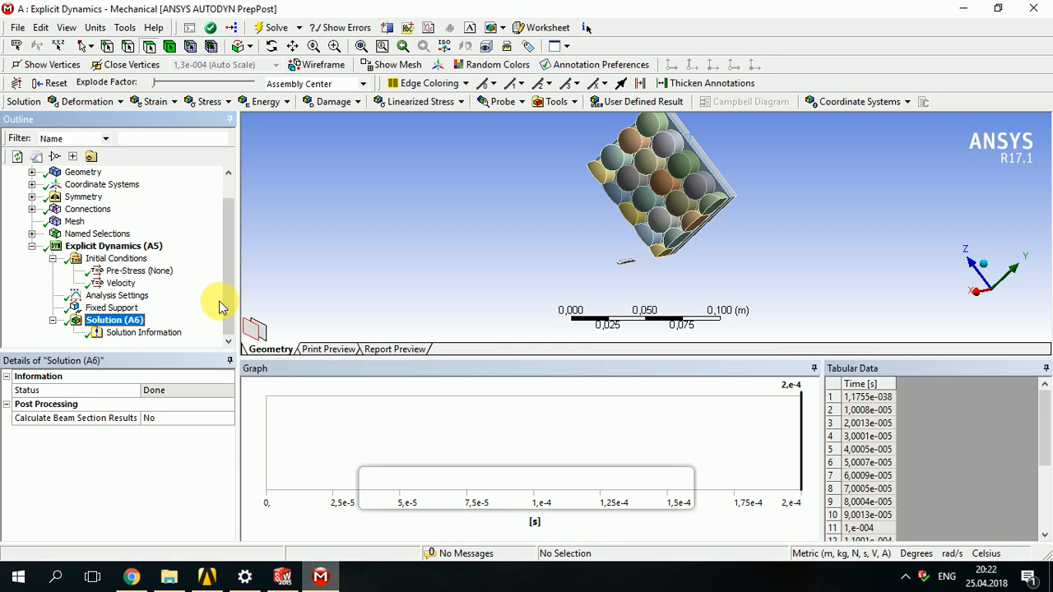
{"action": "right_click", "coordinate": [134, 320]}
{"action": "mouse_move", "coordinate": [243, 332]}
{"action": "mouse_move", "coordinate": [405, 372]}
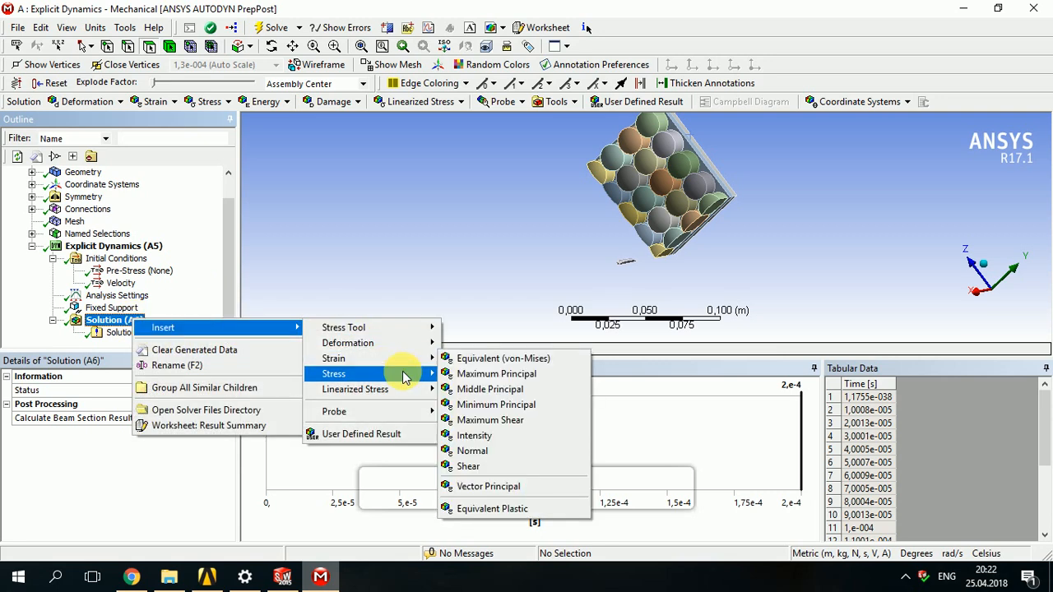
{"action": "left_click", "coordinate": [464, 373]}
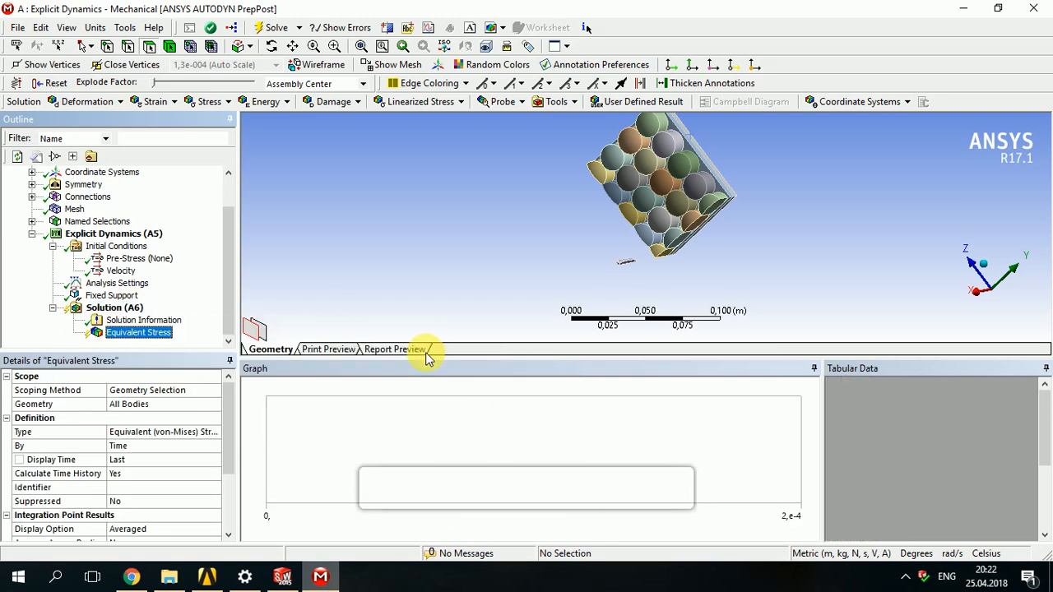
- Insert a Total Deformation result for all bodies under the solution
{"action": "right_click", "coordinate": [161, 336]}
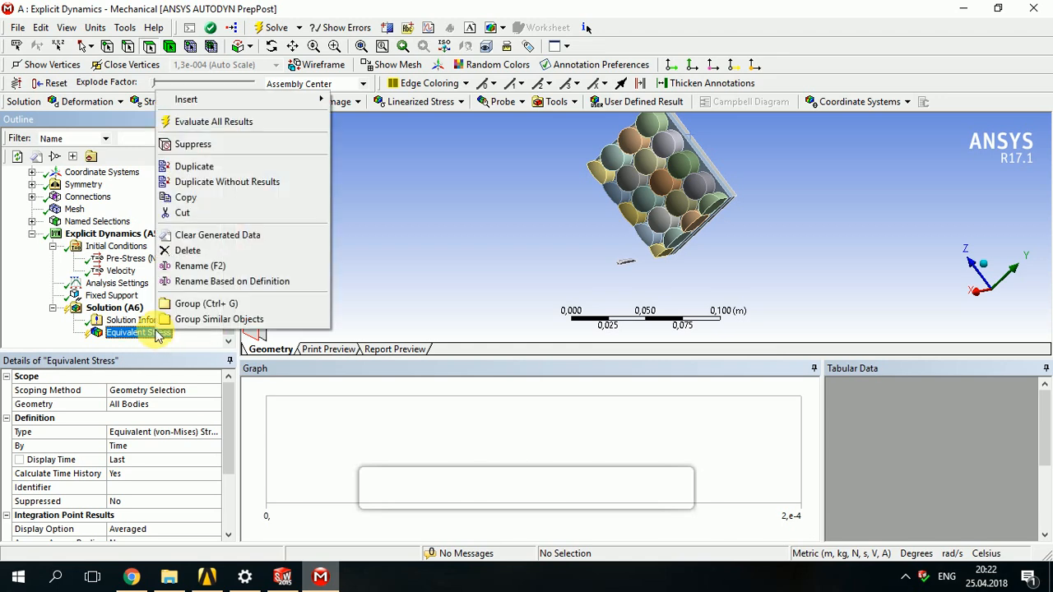
{"action": "right_click", "coordinate": [113, 307]}
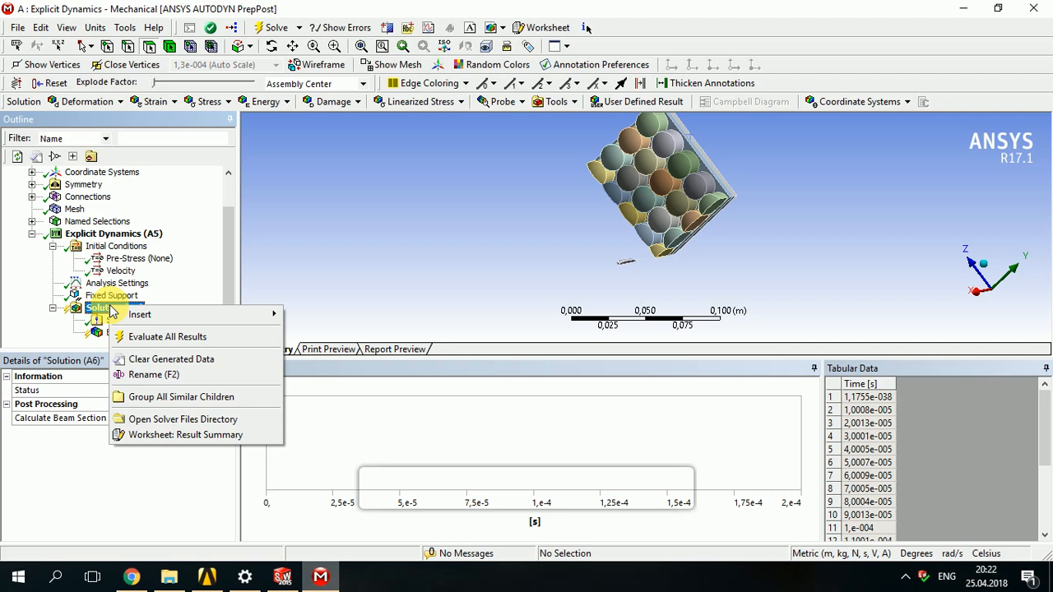
{"action": "mouse_move", "coordinate": [247, 314]}
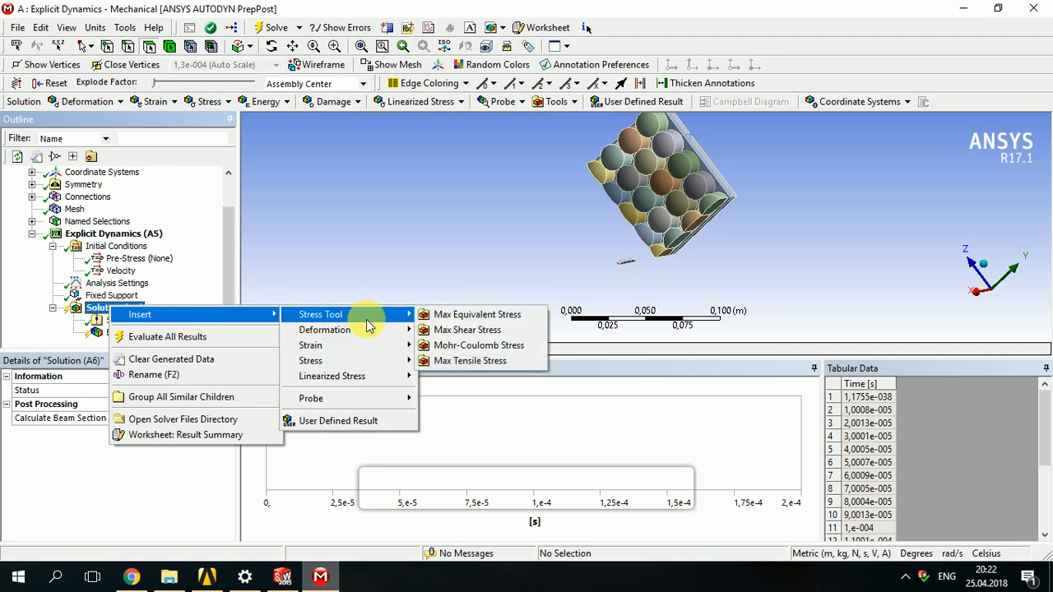
{"action": "mouse_move", "coordinate": [375, 330]}
{"action": "left_click", "coordinate": [455, 338]}
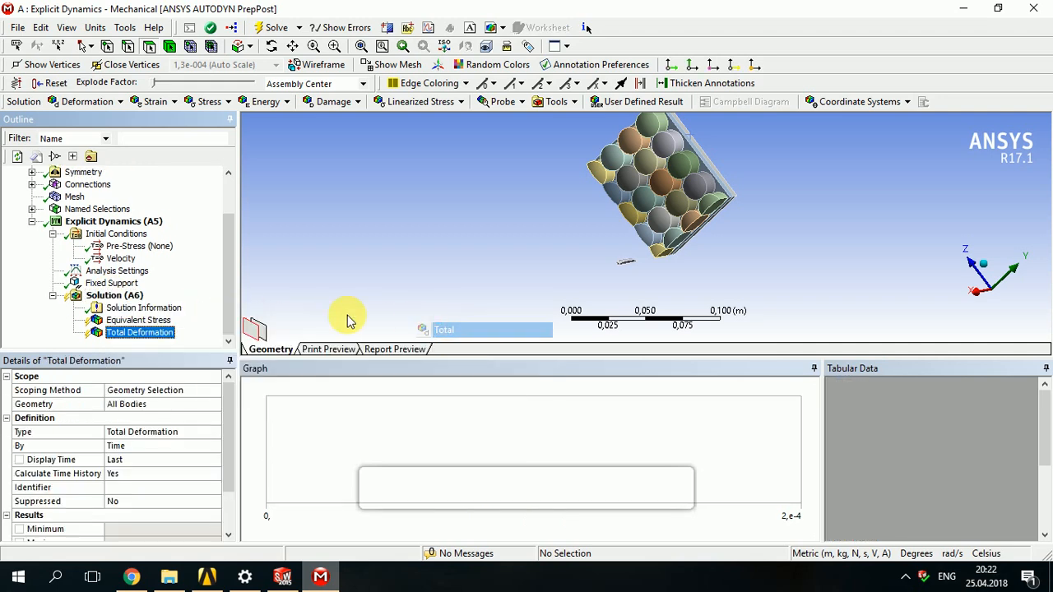
- Insert an Equivalent Elastic Strain result under the solution and evaluate all results
{"action": "right_click", "coordinate": [130, 296]}
{"action": "mouse_move", "coordinate": [239, 316]}
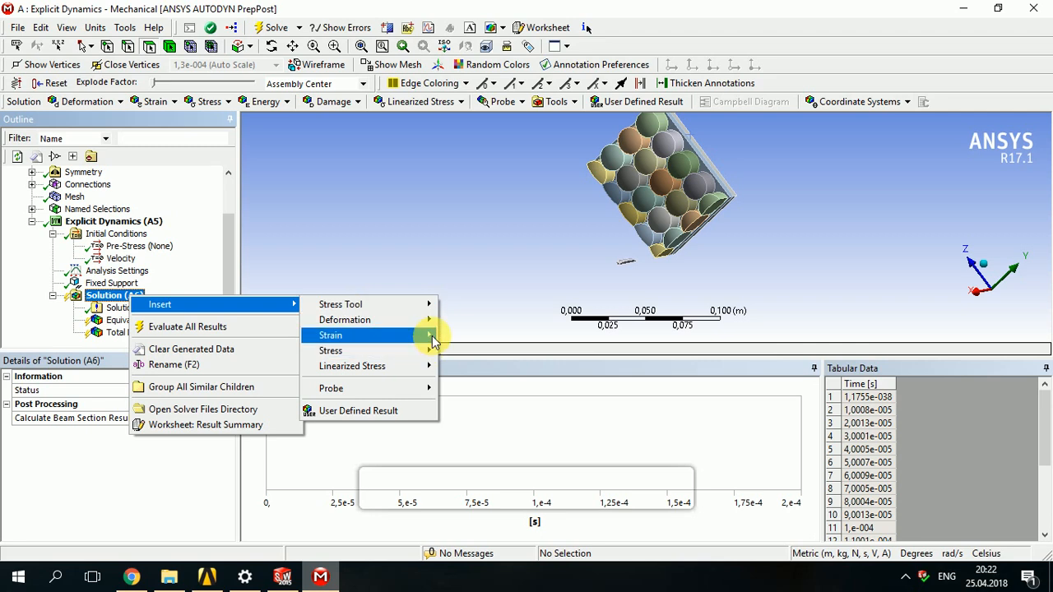
{"action": "mouse_move", "coordinate": [431, 335]}
{"action": "left_click", "coordinate": [465, 337]}
{"action": "right_click", "coordinate": [115, 283]}
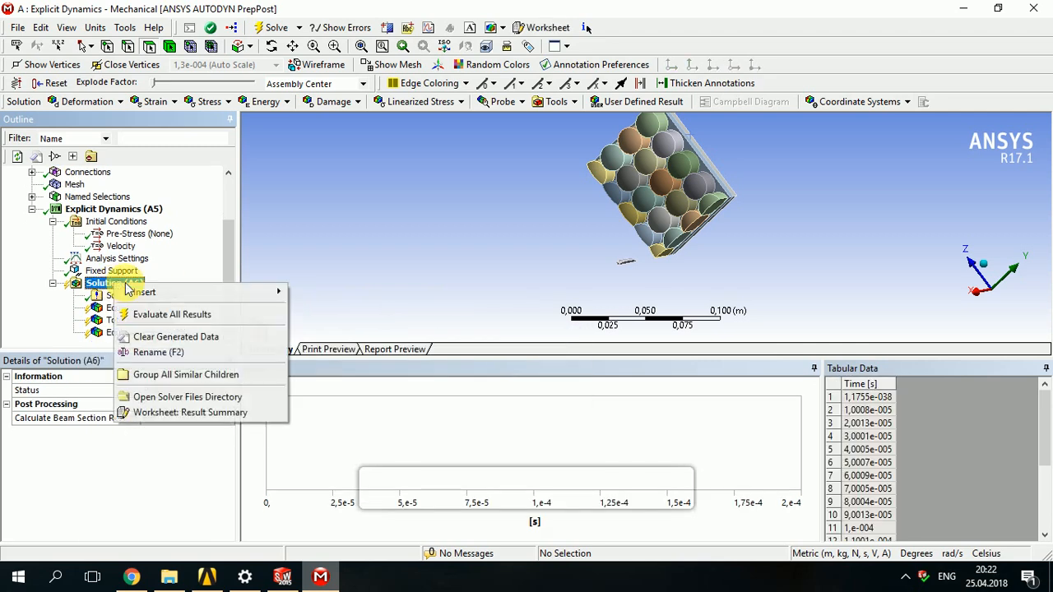
{"action": "left_click", "coordinate": [176, 313]}
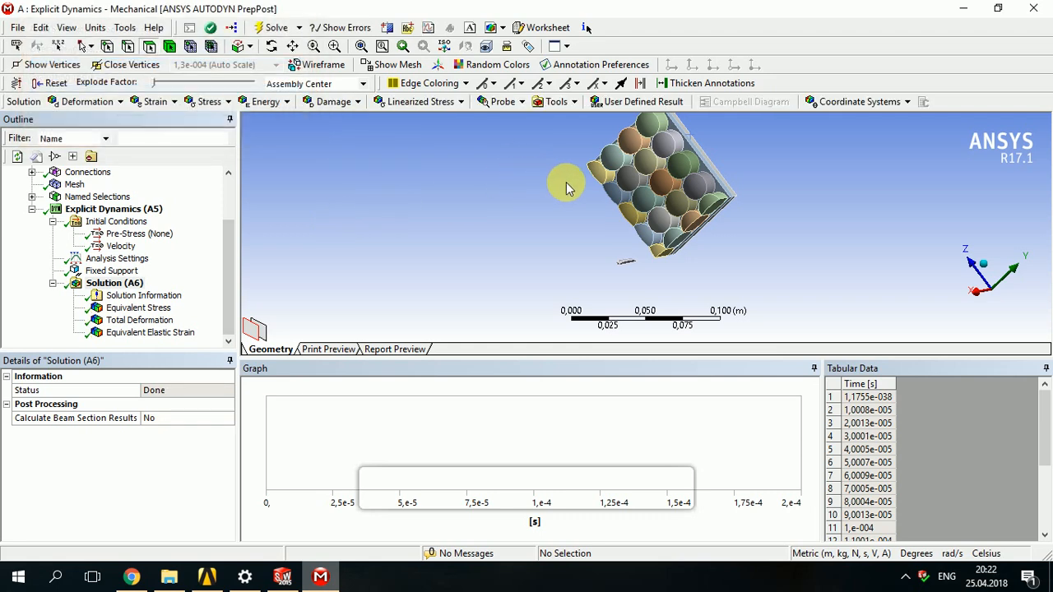
- Display the Equivalent Stress result, set its animation to 100 frames over 10 seconds and play it
{"action": "mouse_move", "coordinate": [564, 183]}
{"action": "middle_mouse_down"}
{"action": "mouse_move", "coordinate": [501, 134]}
{"action": "mouse_move", "coordinate": [534, 187]}
{"action": "mouse_move", "coordinate": [608, 156]}
{"action": "mouse_move", "coordinate": [717, 230]}
{"action": "mouse_move", "coordinate": [576, 271]}
{"action": "middle_mouse_up"}
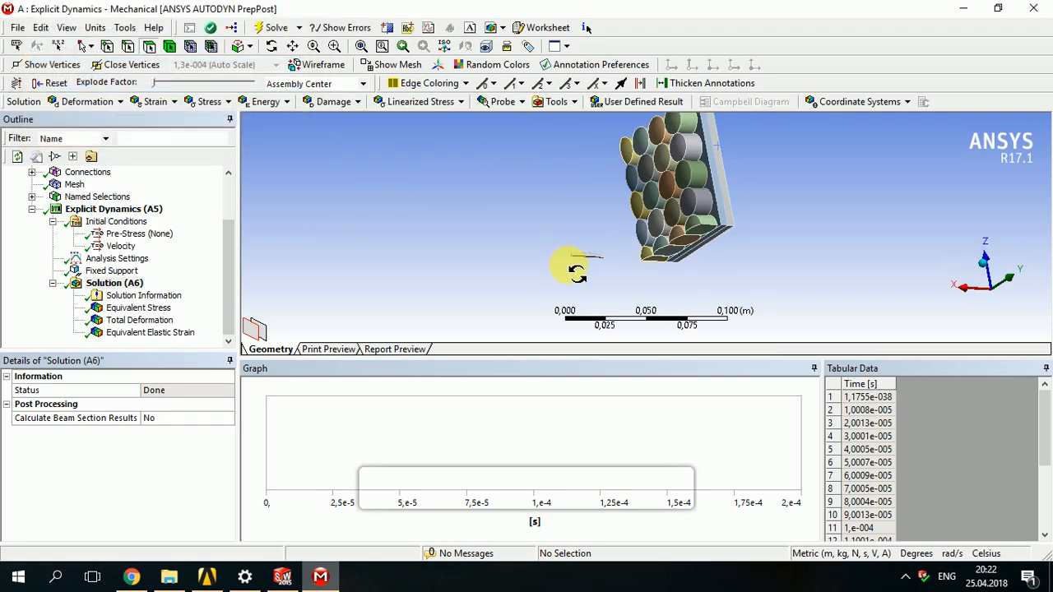
{"action": "left_click", "coordinate": [148, 306]}
{"action": "middle_click_drag", "start_coordinate": [740, 214], "coordinate": [480, 314]}
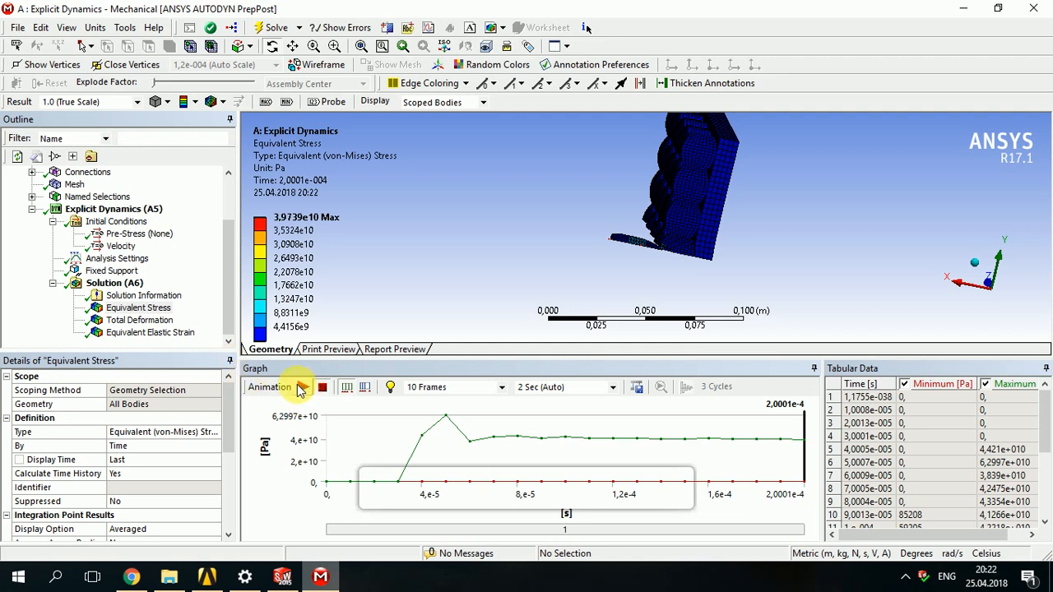
{"action": "left_click", "coordinate": [503, 386]}
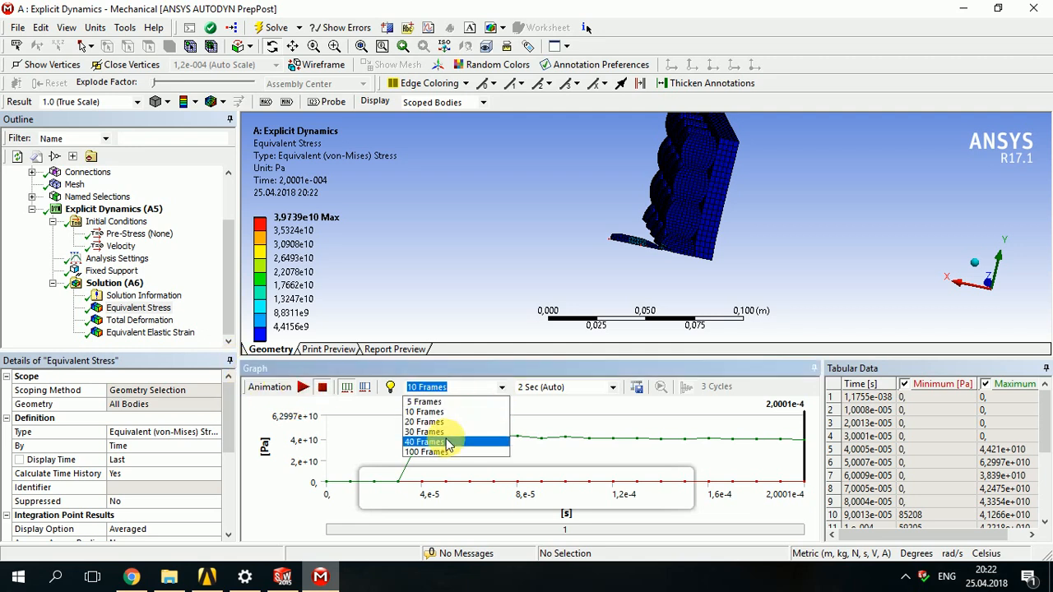
{"action": "left_click", "coordinate": [437, 446]}
{"action": "left_click", "coordinate": [613, 388]}
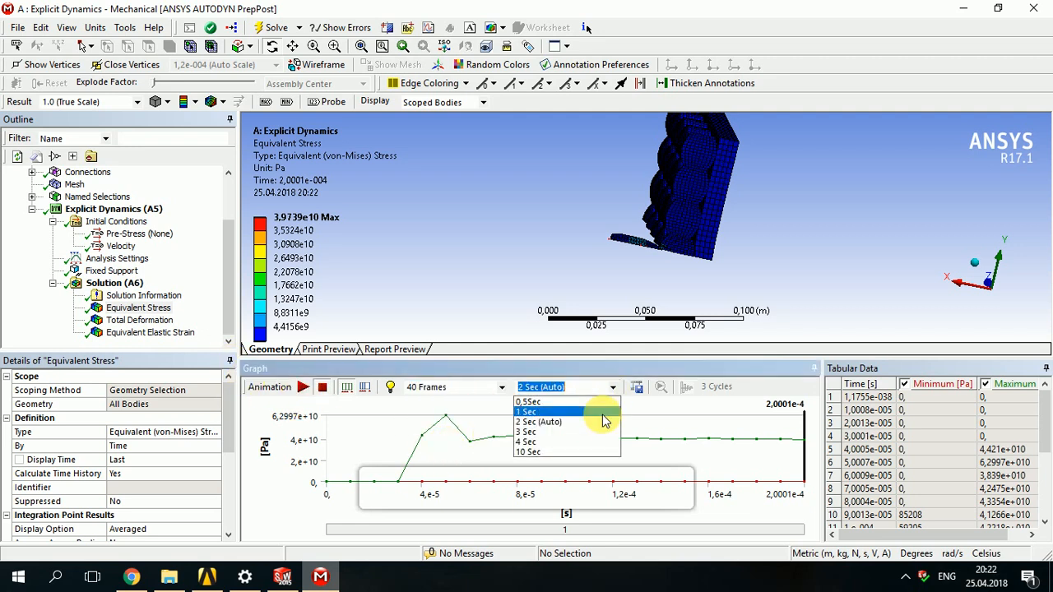
{"action": "left_click", "coordinate": [556, 452]}
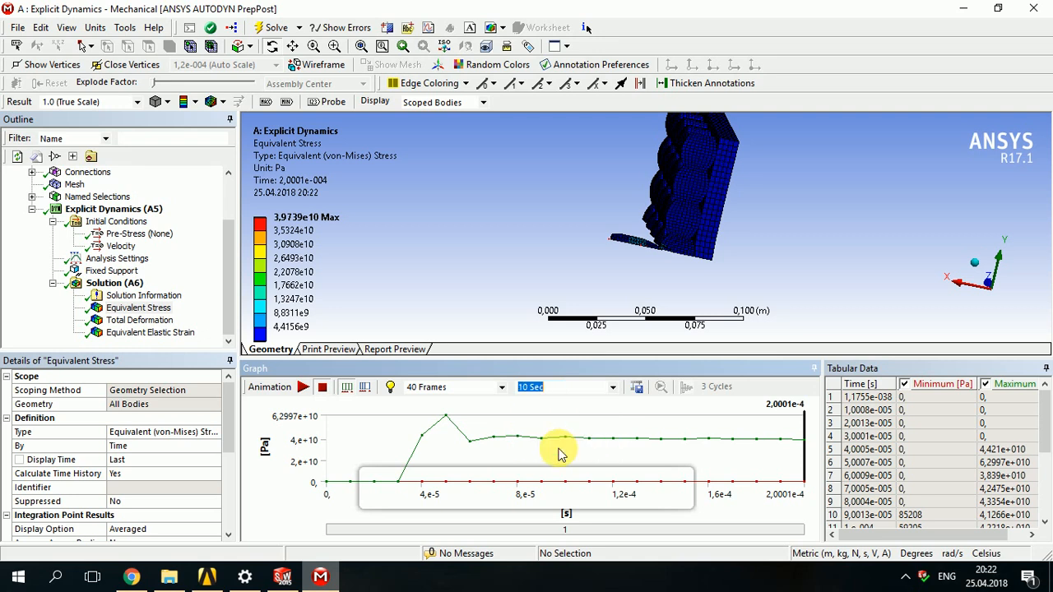
{"action": "left_click", "coordinate": [501, 387]}
{"action": "left_click", "coordinate": [464, 450]}
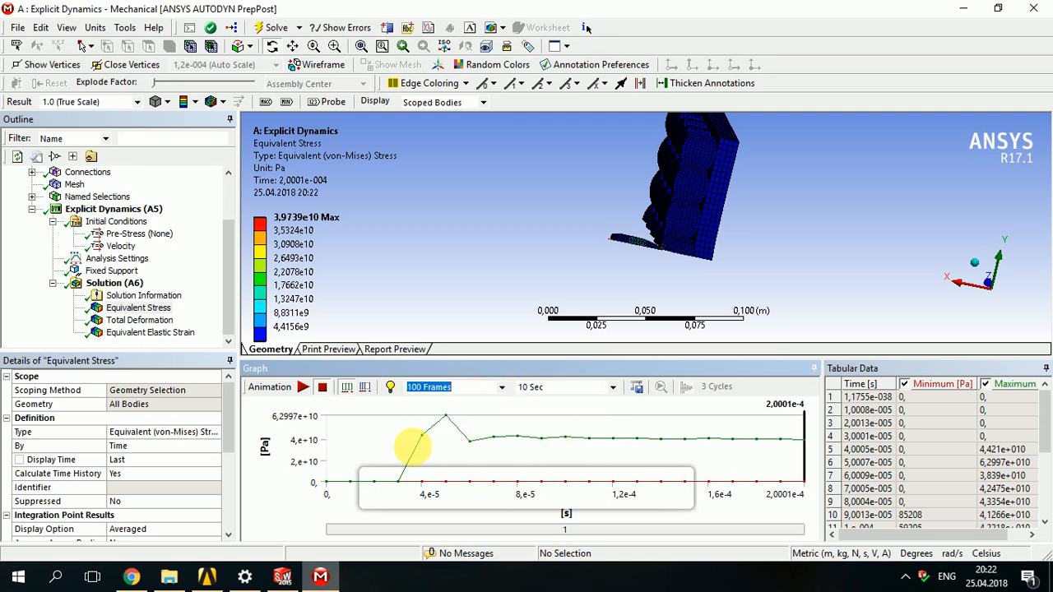
{"action": "left_click", "coordinate": [301, 388]}
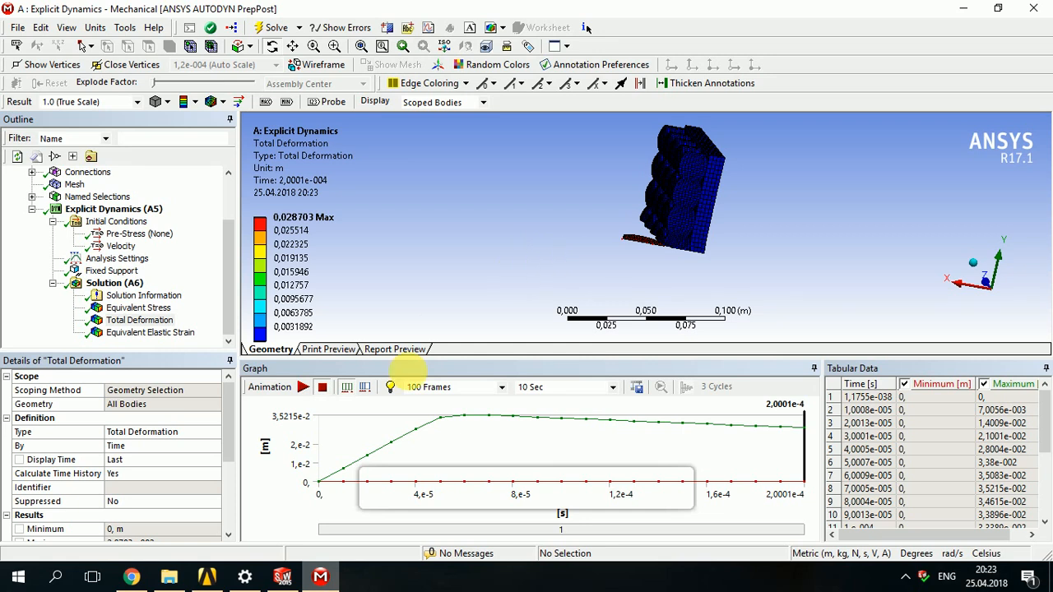
- Play the Total Deformation animation of the bullet impact and stop it
{"action": "left_click", "coordinate": [303, 387]}
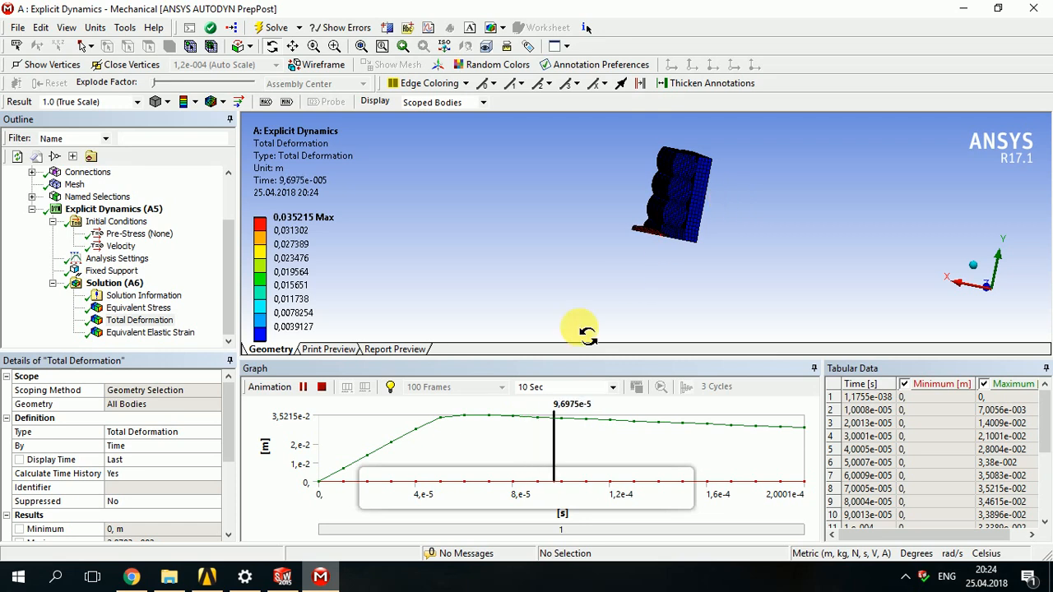
{"action": "left_click", "coordinate": [320, 392]}
{"action": "left_click", "coordinate": [321, 393]}
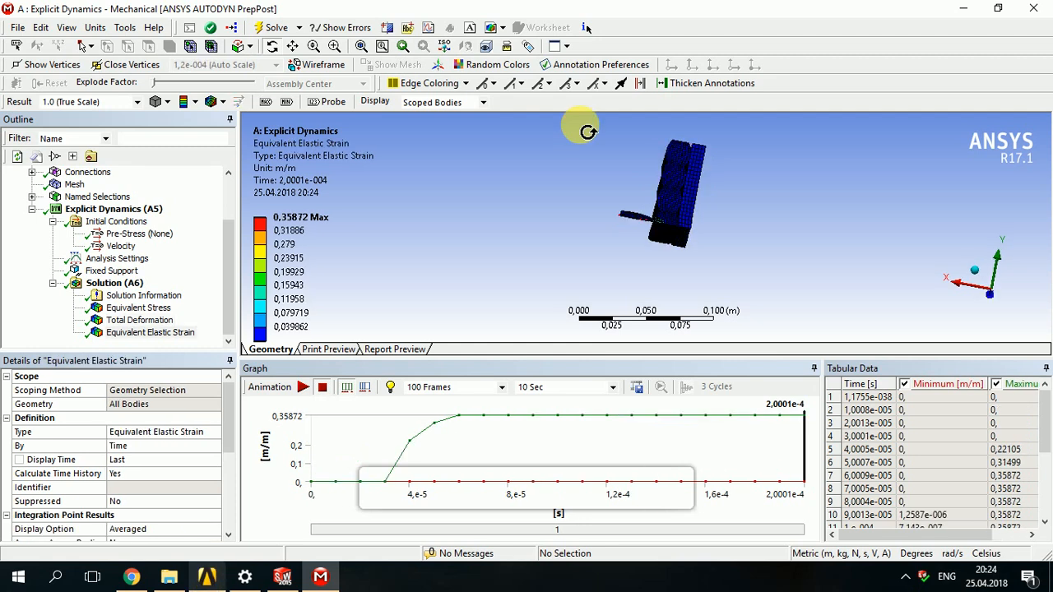
- Examine the Equivalent Elastic Strain distribution on the bullet and the layered plates
{"action": "left_click_drag", "start_coordinate": [588, 129], "coordinate": [725, 186]}
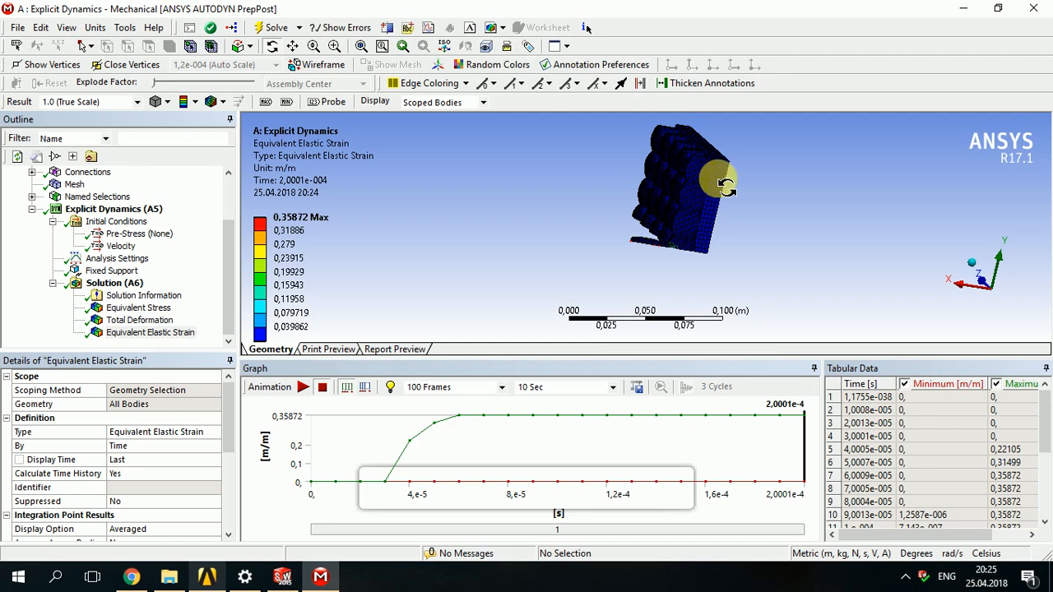
{"action": "left_click_drag", "start_coordinate": [726, 186], "coordinate": [749, 193]}
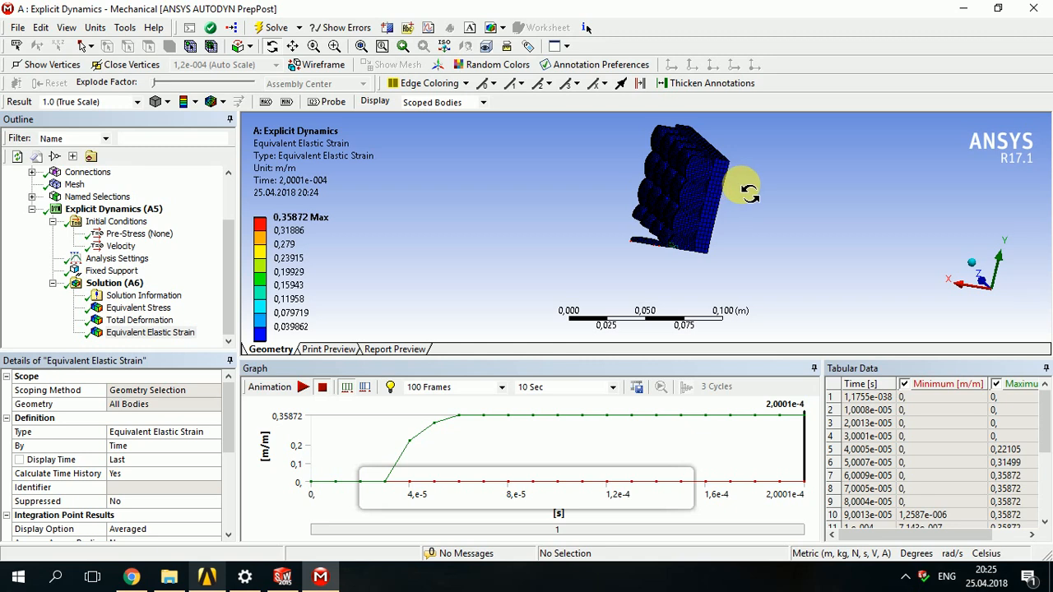
{"action": "left_click_drag", "start_coordinate": [749, 192], "coordinate": [724, 228]}
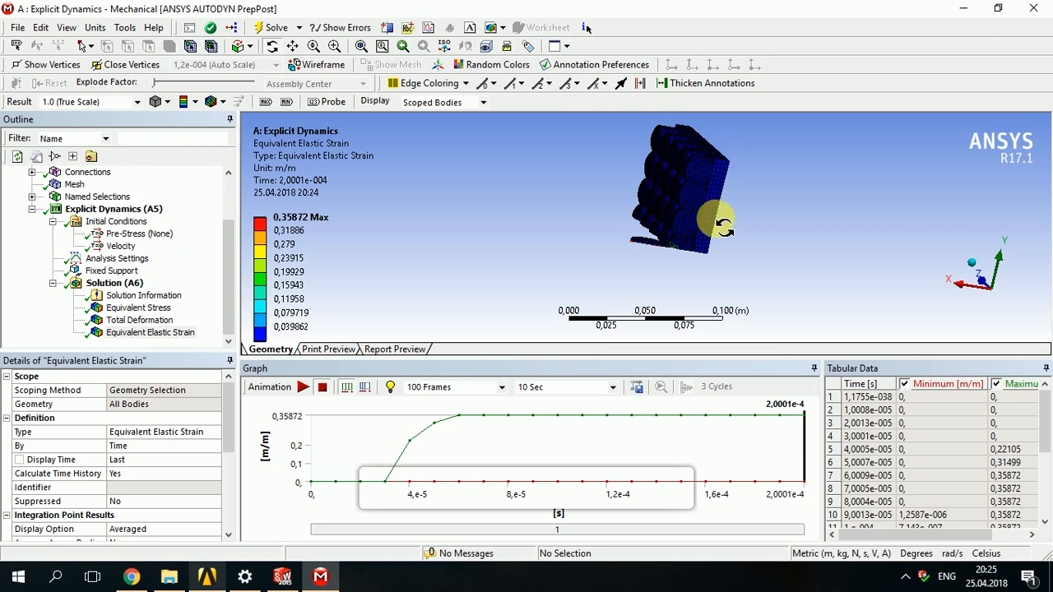